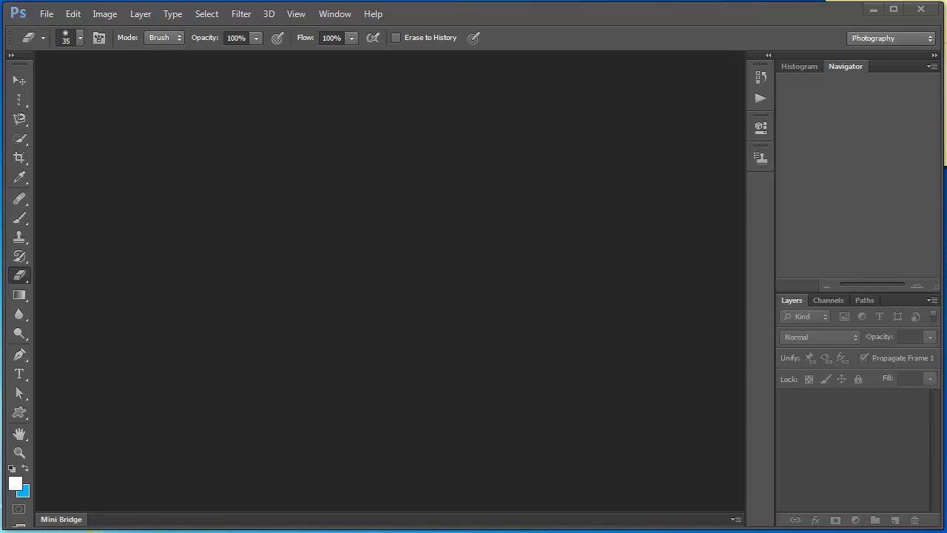
- Open the image free-Photoshop-Cloud-Brushes[1].jpg for editing
drag(323, 530, 323, 306)
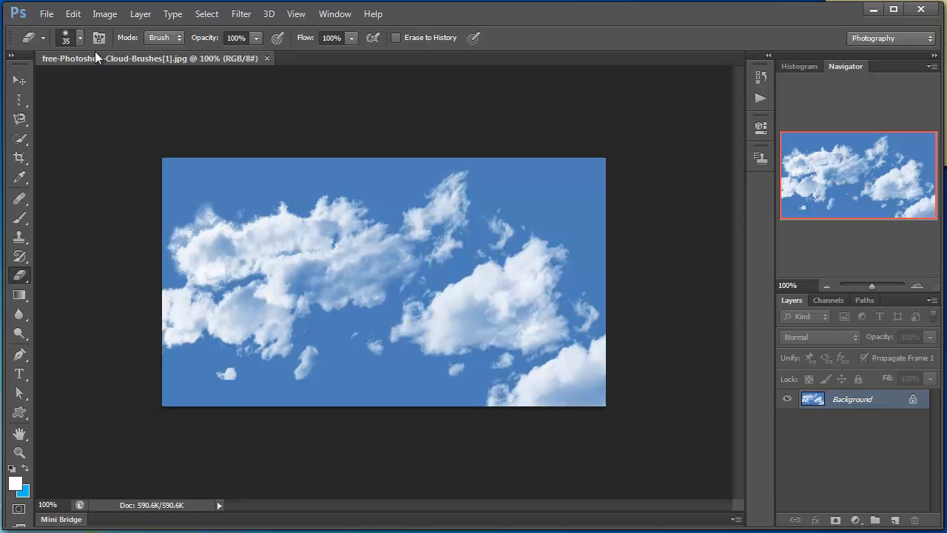
- Delete the 600 px cloud brush at the end of the Brush tool's presets
click(20, 216)
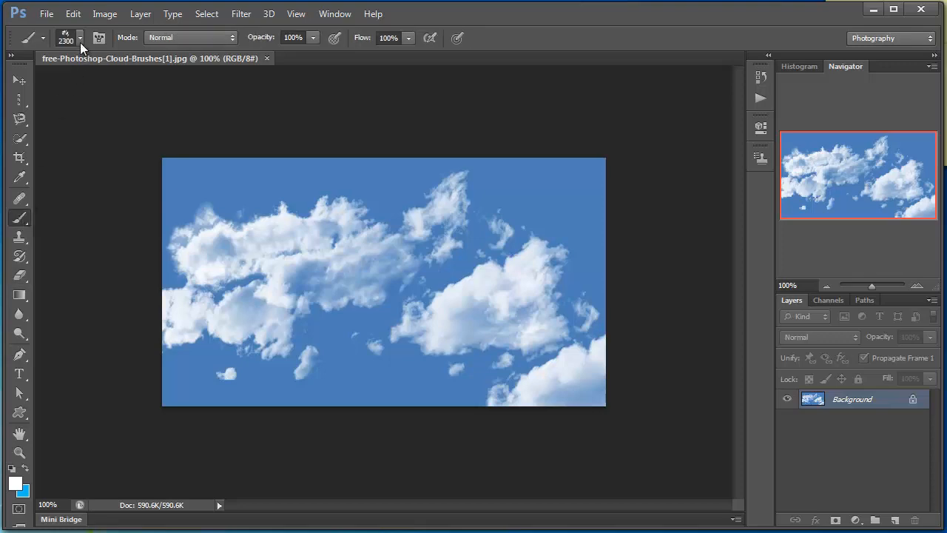
click(80, 40)
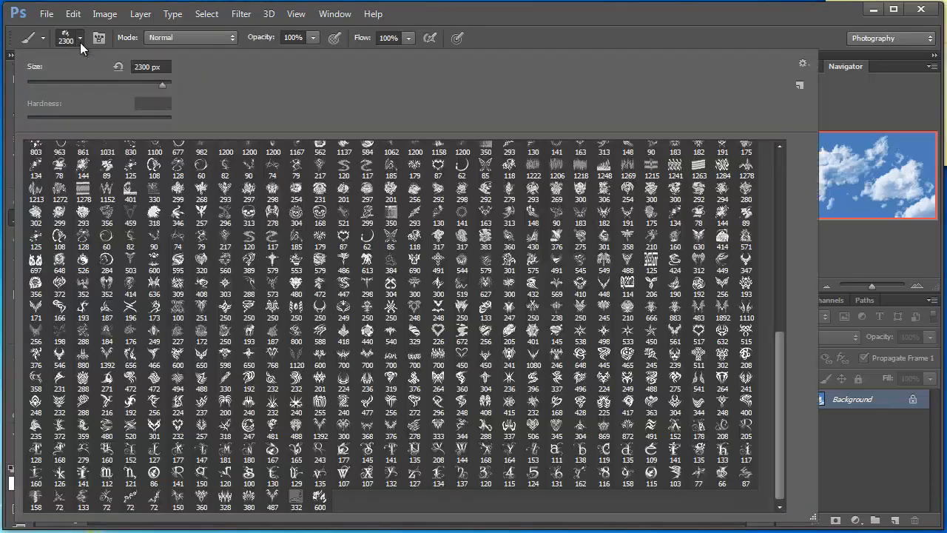
right_click(320, 498)
click(330, 520)
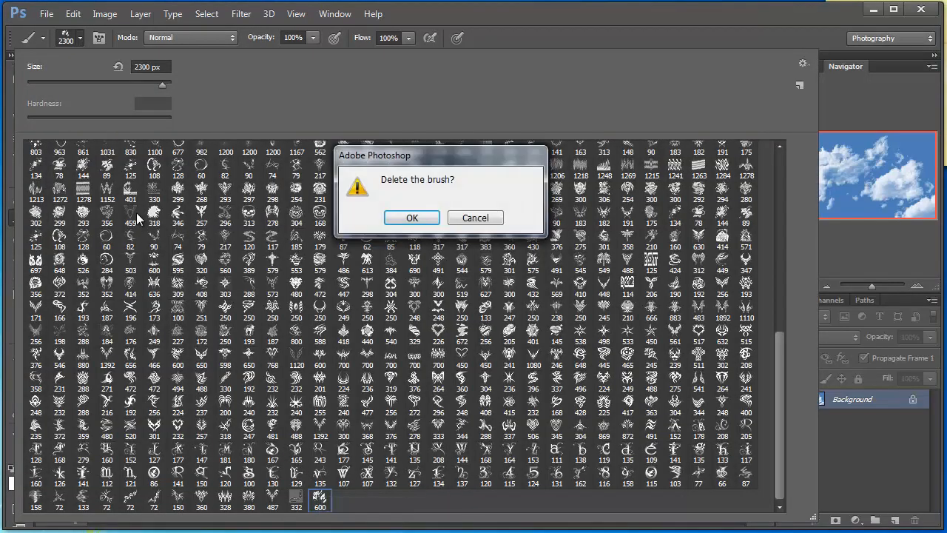
click(411, 219)
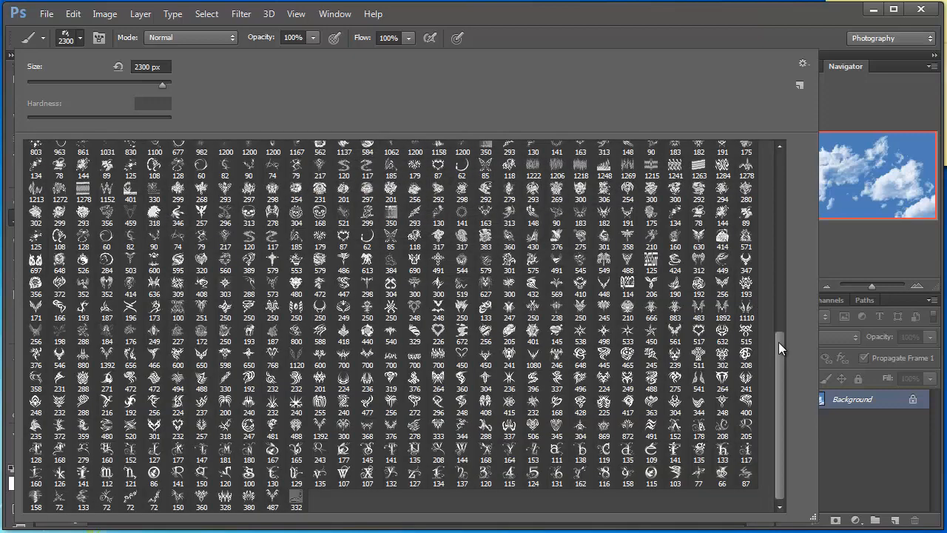
drag(778, 342, 771, 160)
click(540, 40)
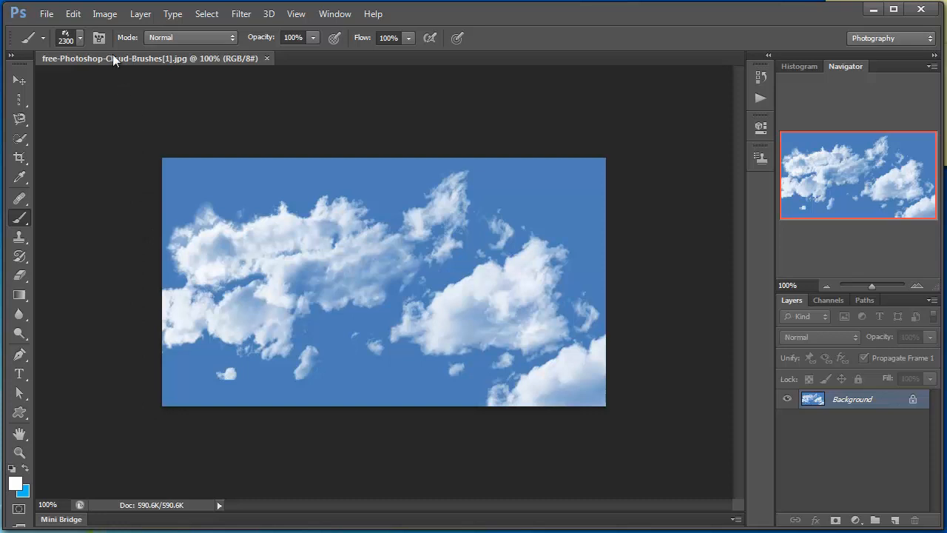
click(74, 14)
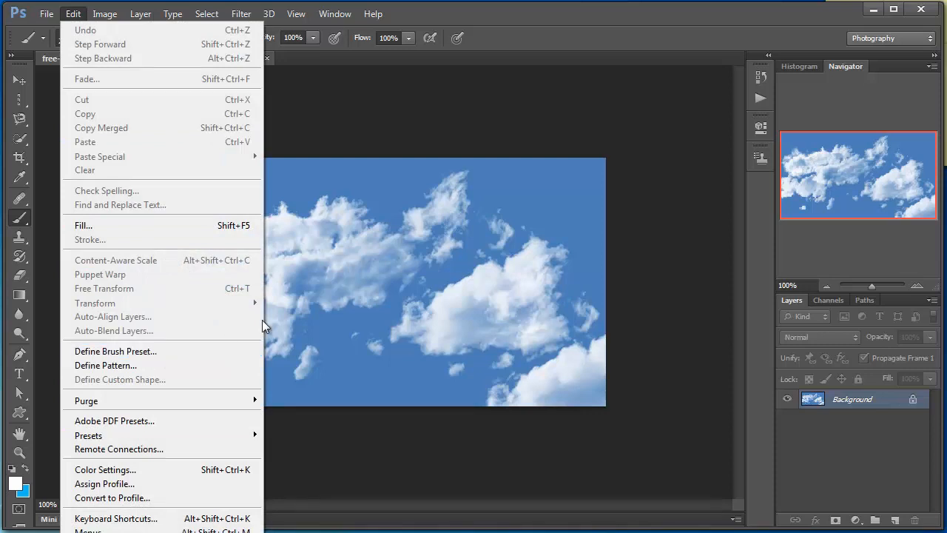
click(389, 98)
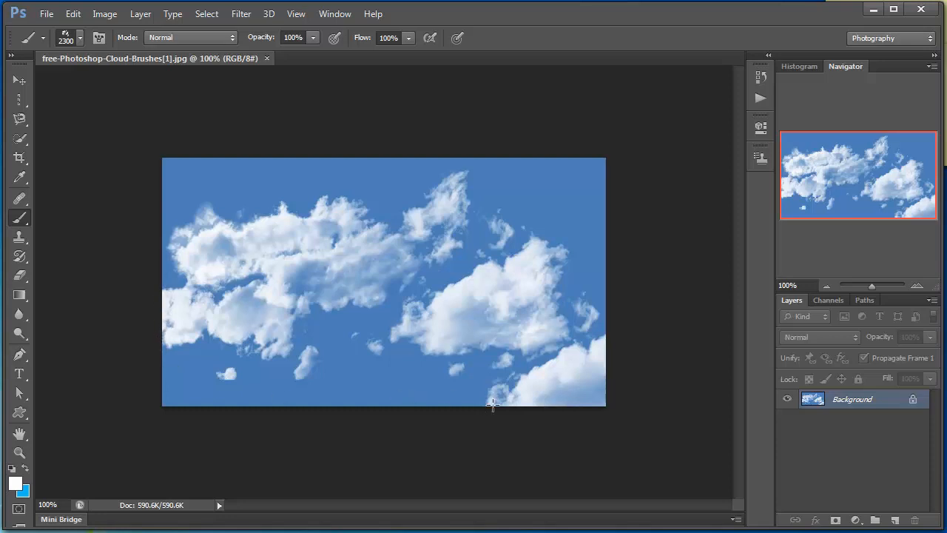
- Convert the locked Background into an editable layer named Layer 0
double_click(858, 402)
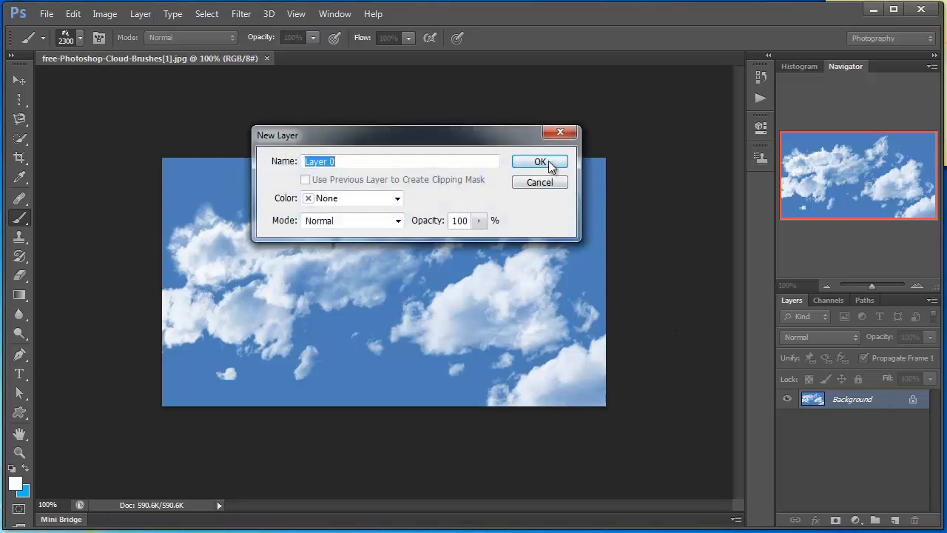
click(544, 163)
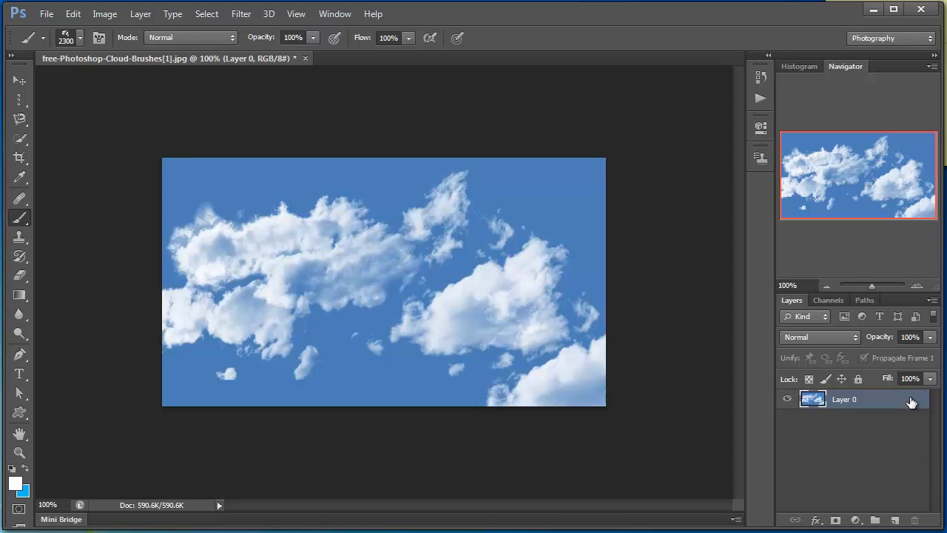
- Erase the cut-off cloud edges along the image's left side and lower-right corner with a softened 50 px Eraser
click(20, 275)
click(80, 37)
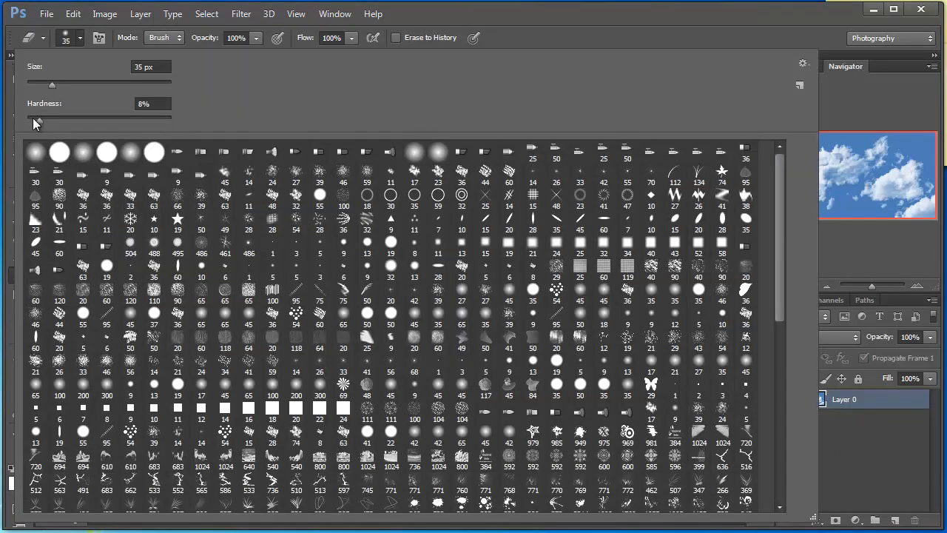
click(33, 120)
click(518, 24)
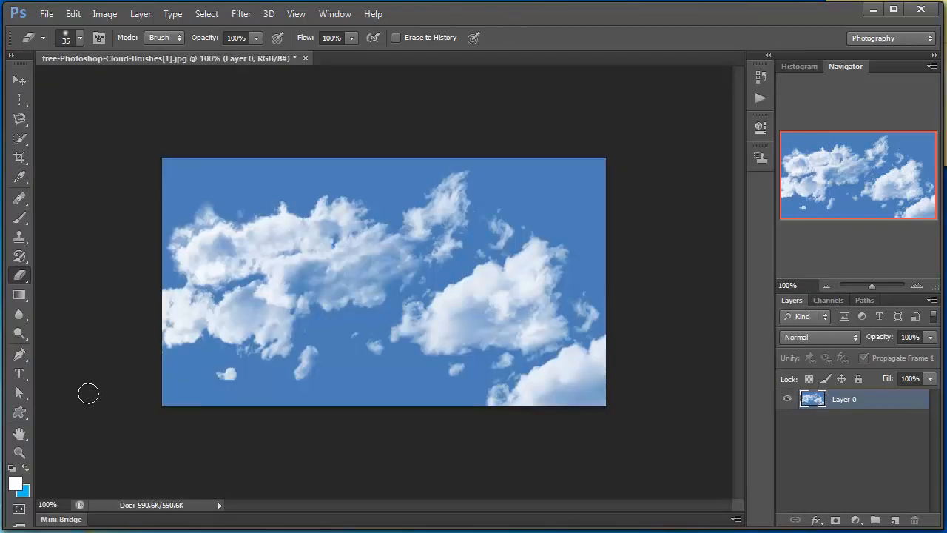
key(])
key(])
key(])
mouse_move(152, 346)
mouse_down()
mouse_move(108, 350)
mouse_move(154, 327)
mouse_move(148, 316)
mouse_move(145, 293)
mouse_up()
mouse_move(503, 410)
mouse_down()
mouse_move(533, 408)
mouse_move(569, 440)
mouse_move(617, 343)
mouse_up()
drag(486, 420, 492, 415)
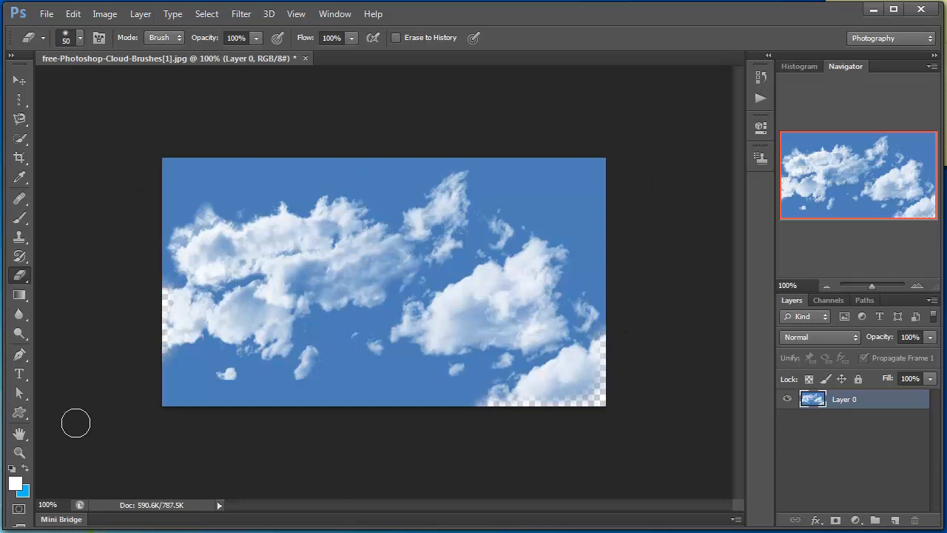
key(ctrl+shift+alt+b)
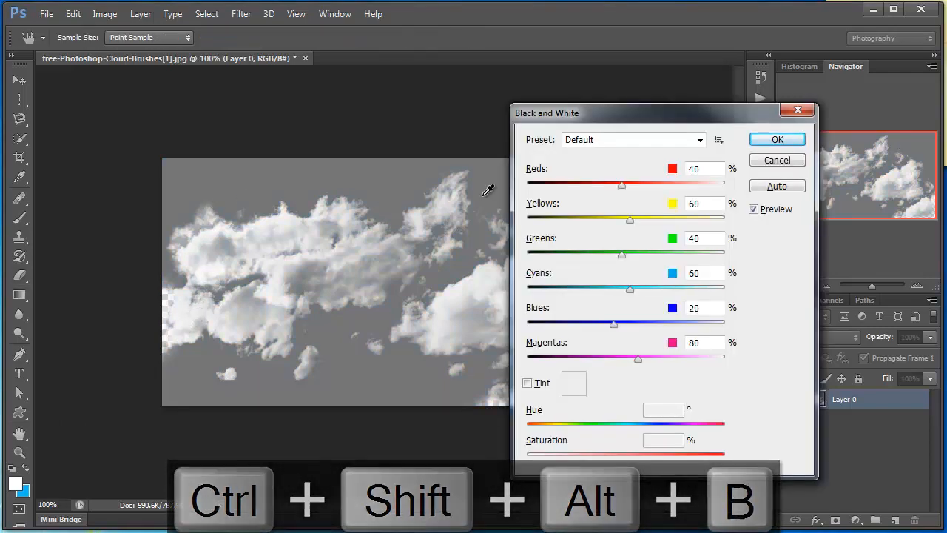
drag(634, 115, 548, 110)
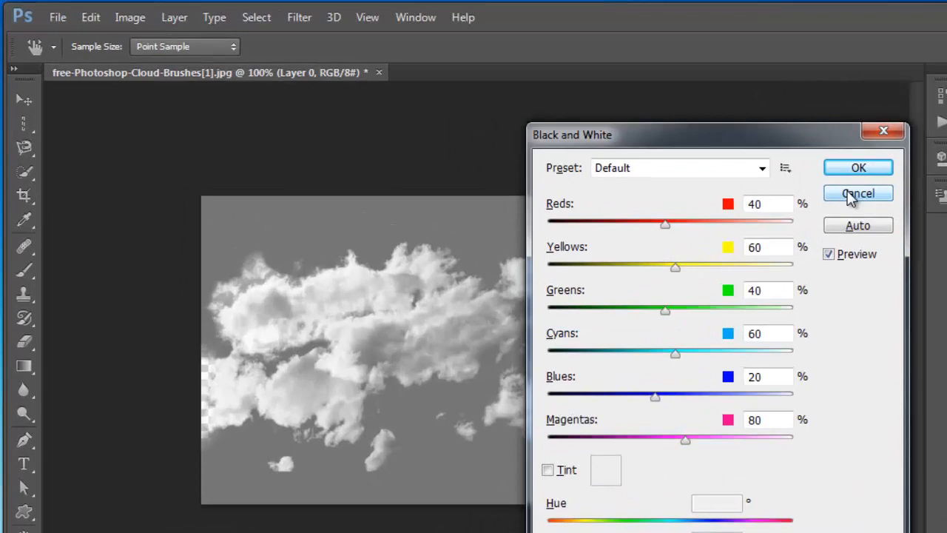
click(851, 194)
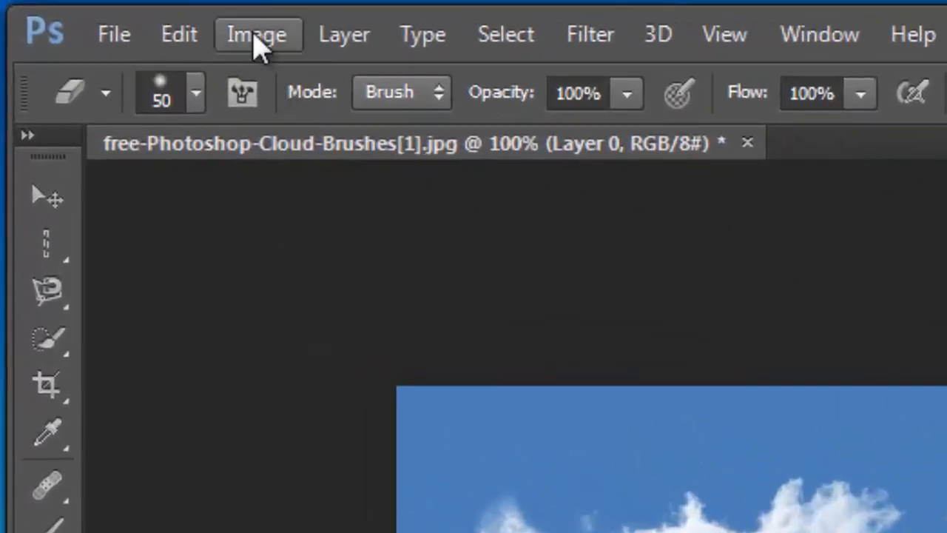
- Apply a Black & White adjustment with Cyans at -200% and Blues at 4% to blacken the sky
click(259, 46)
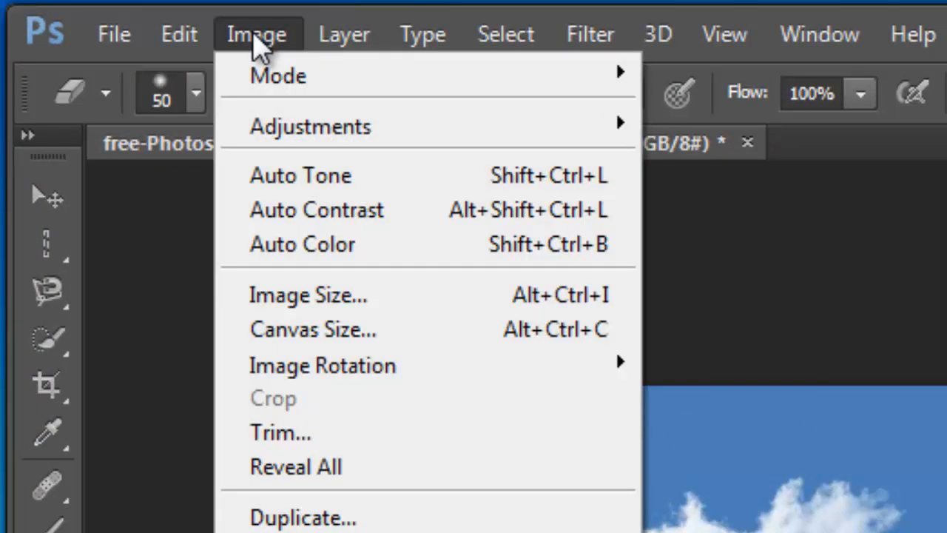
mouse_move(290, 131)
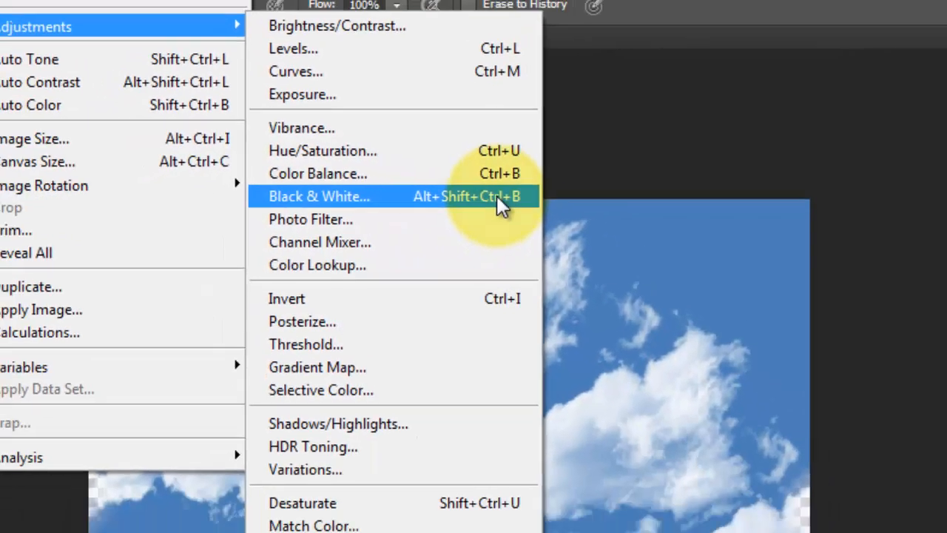
click(519, 235)
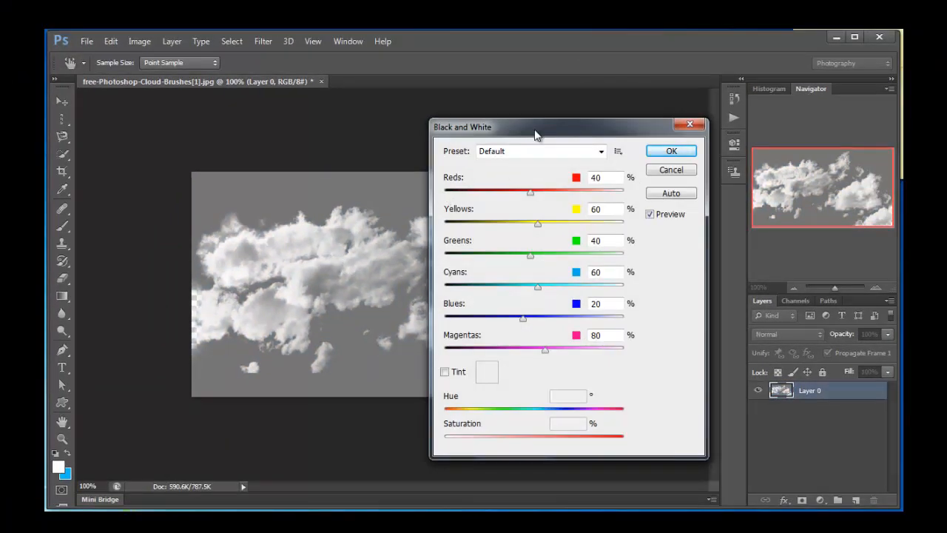
drag(537, 131, 646, 105)
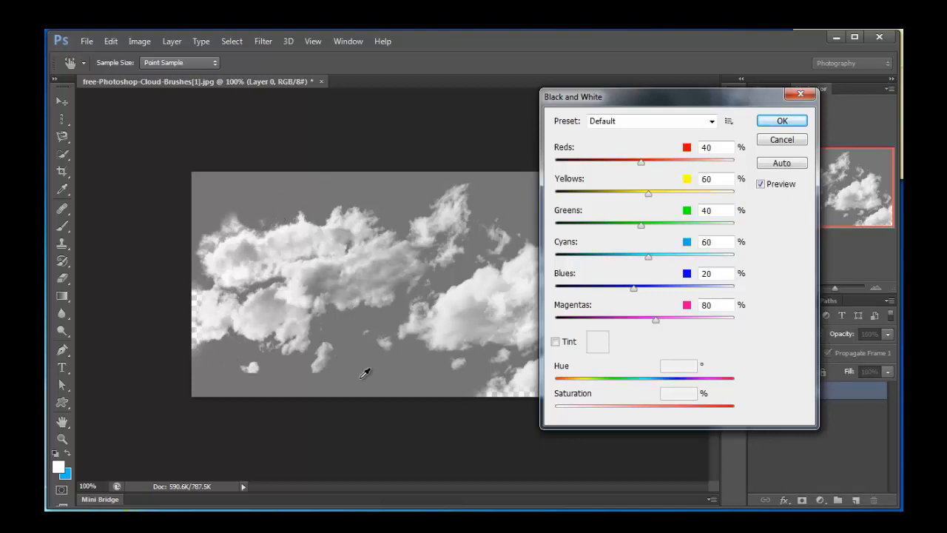
drag(654, 101, 692, 91)
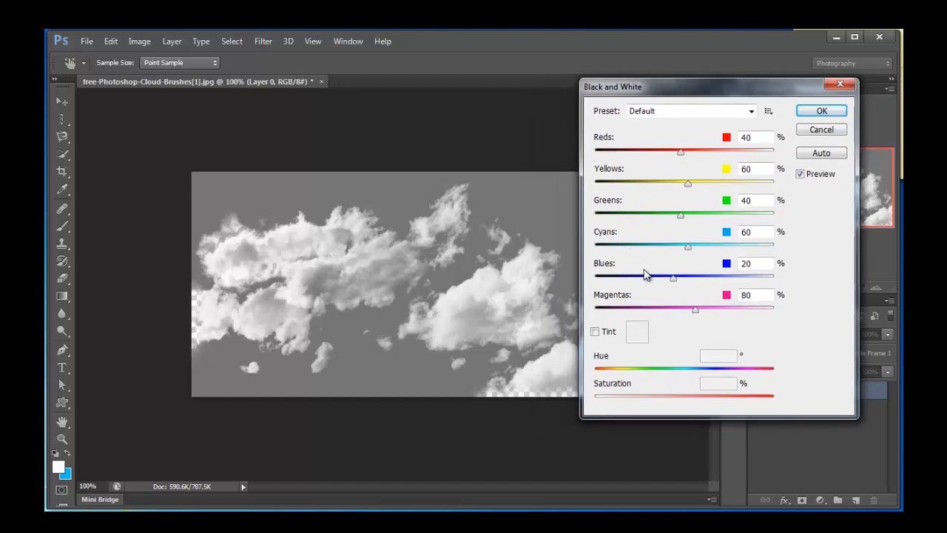
drag(690, 252, 584, 255)
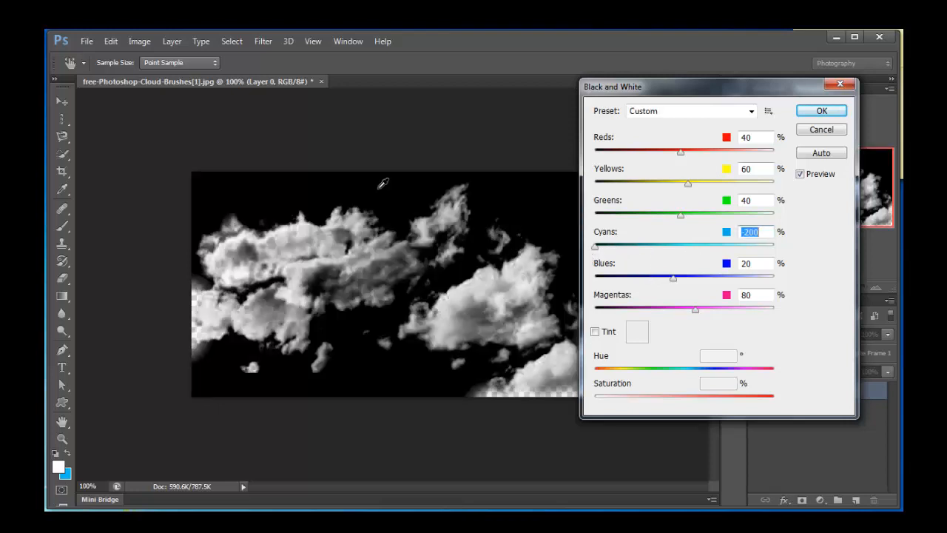
mouse_move(671, 278)
mouse_down()
mouse_move(602, 297)
mouse_move(645, 297)
mouse_move(668, 282)
mouse_up()
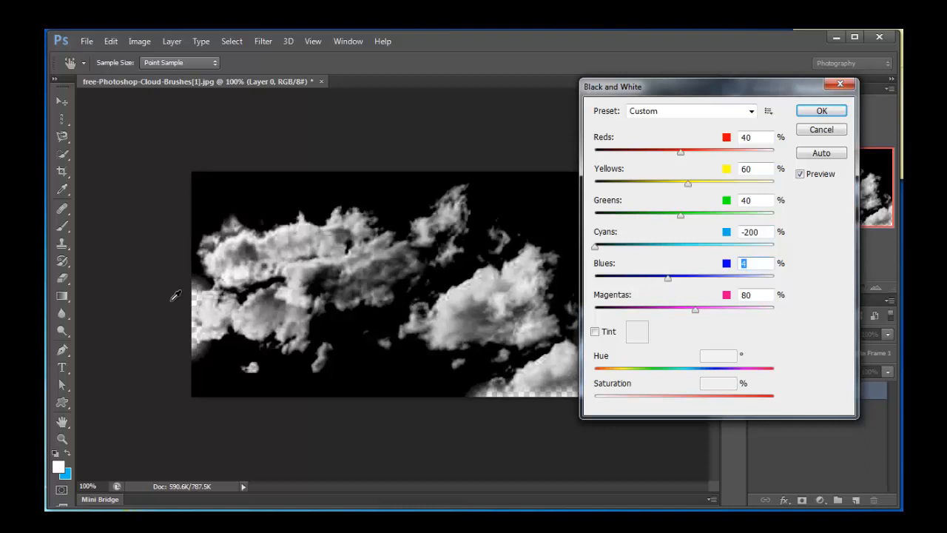
click(822, 112)
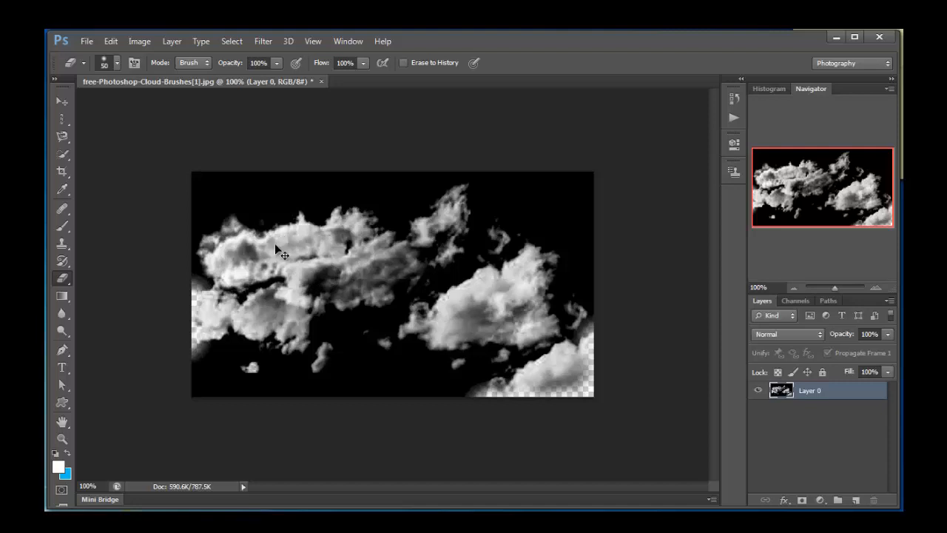
- Invert the image and darken the clouds with Levels, using black input 26 and midtone 0.77
key(ctrl+i)
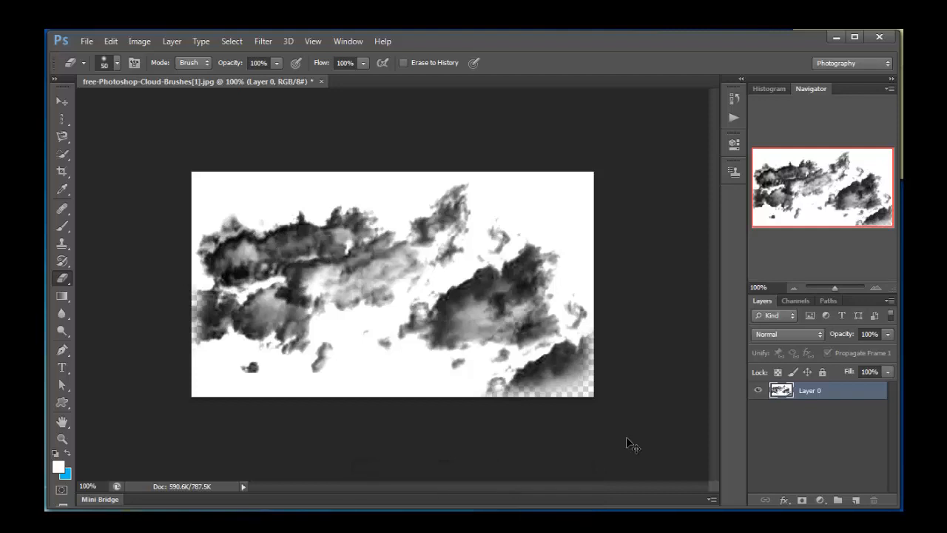
key(ctrl+l)
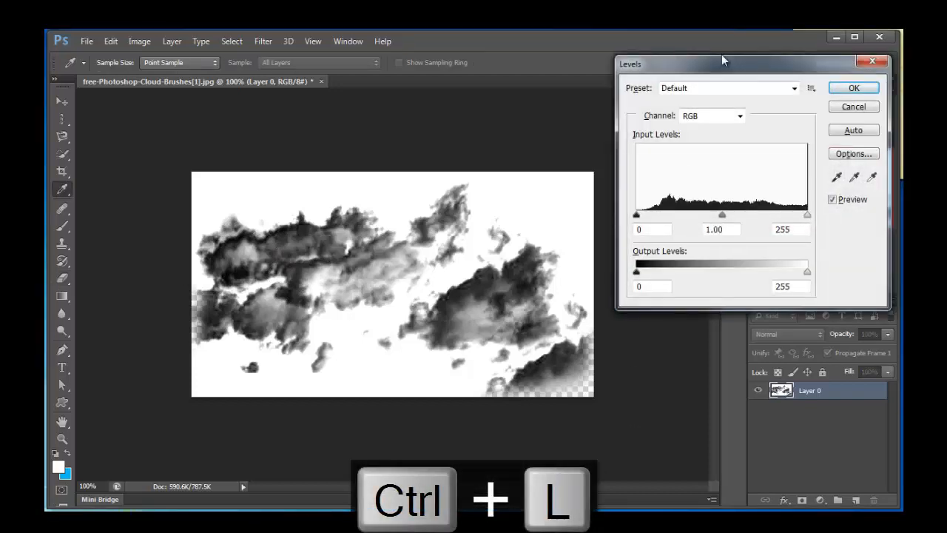
drag(724, 62, 695, 74)
drag(608, 225, 626, 229)
drag(700, 226, 715, 223)
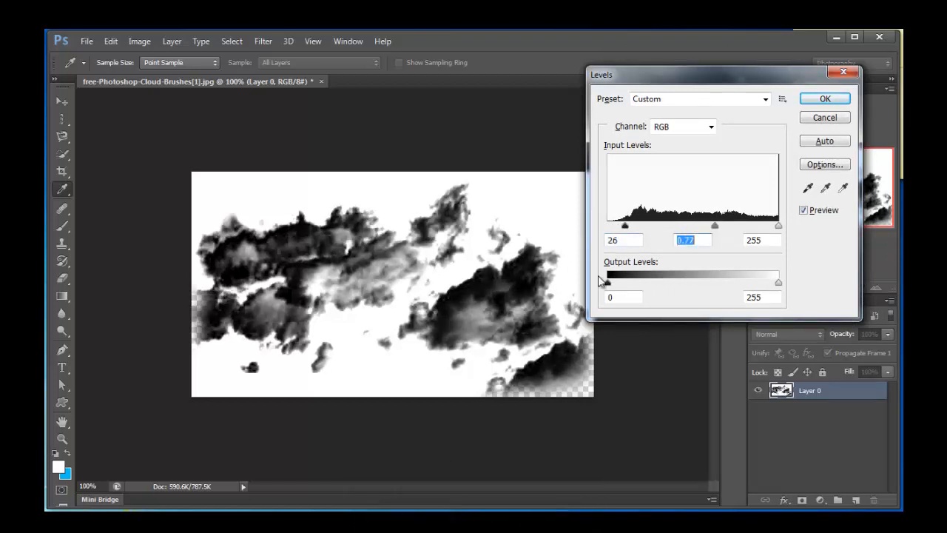
click(825, 99)
key(e)
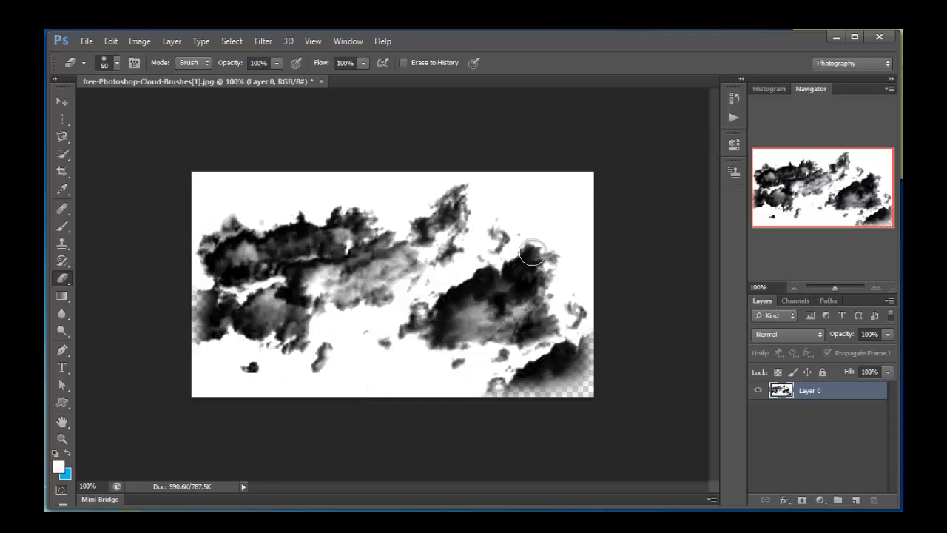
- Define the inverted cloud image as a brush preset named Cloud-Brushes
click(111, 41)
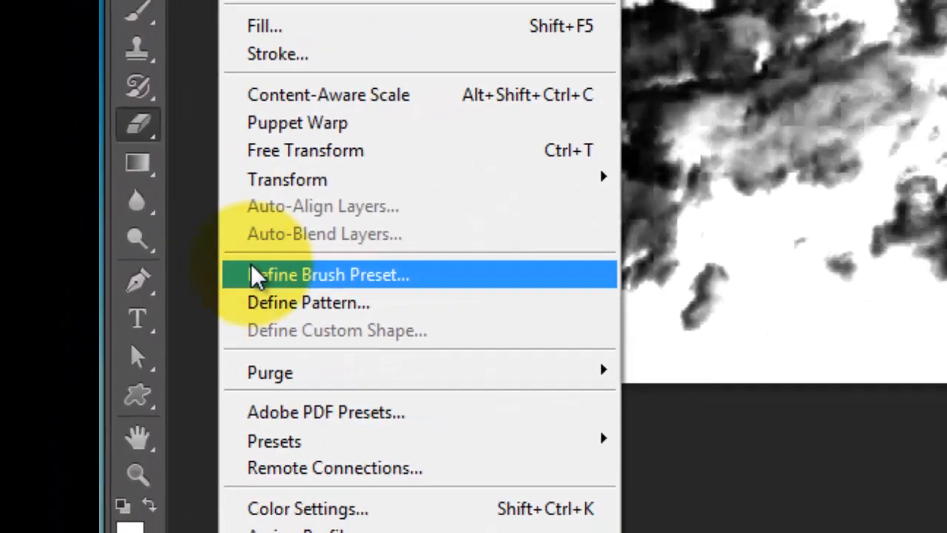
click(252, 275)
click(404, 198)
key(BackSpace)
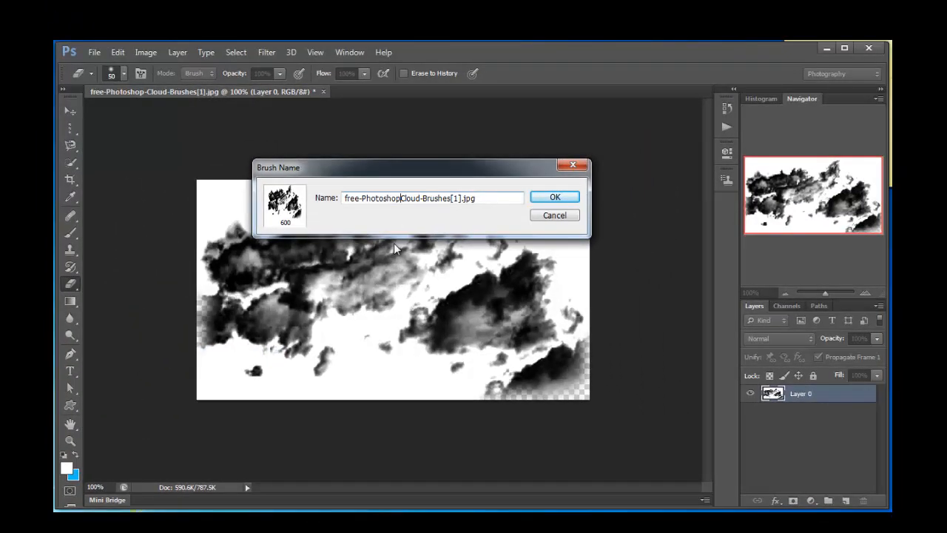
key(BackSpace)
key(BackSpace)
key(BackSpace)
key(BackSpace)
key(BackSpace)
key(BackSpace)
key(BackSpace)
key(BackSpace)
key(BackSpace)
key(BackSpace)
key(BackSpace)
key(BackSpace)
key(BackSpace)
key(BackSpace)
click(429, 198)
key(BackSpace)
key(BackSpace)
key(BackSpace)
key(BackSpace)
key(BackSpace)
key(BackSpace)
key(BackSpace)
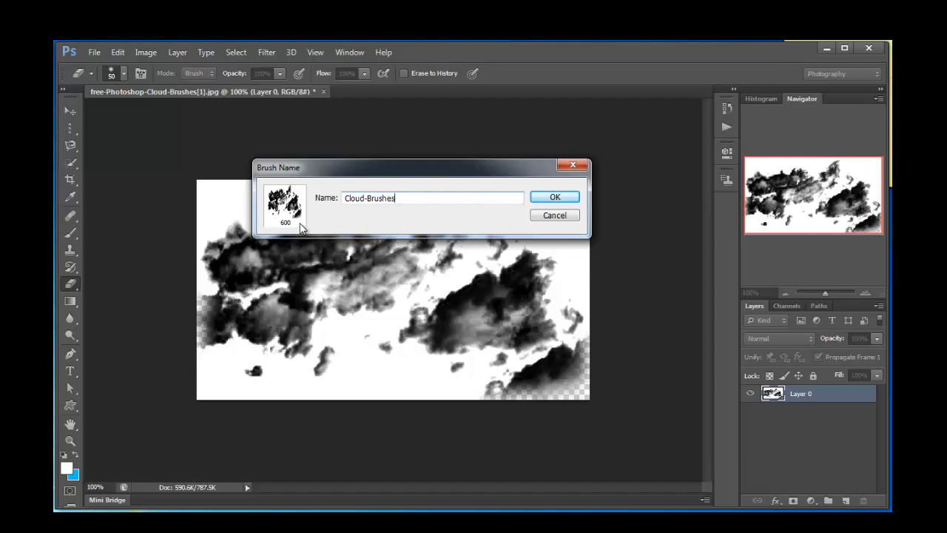
click(554, 198)
- Switch to the Brush tool and close the cloud image without saving it
key(b)
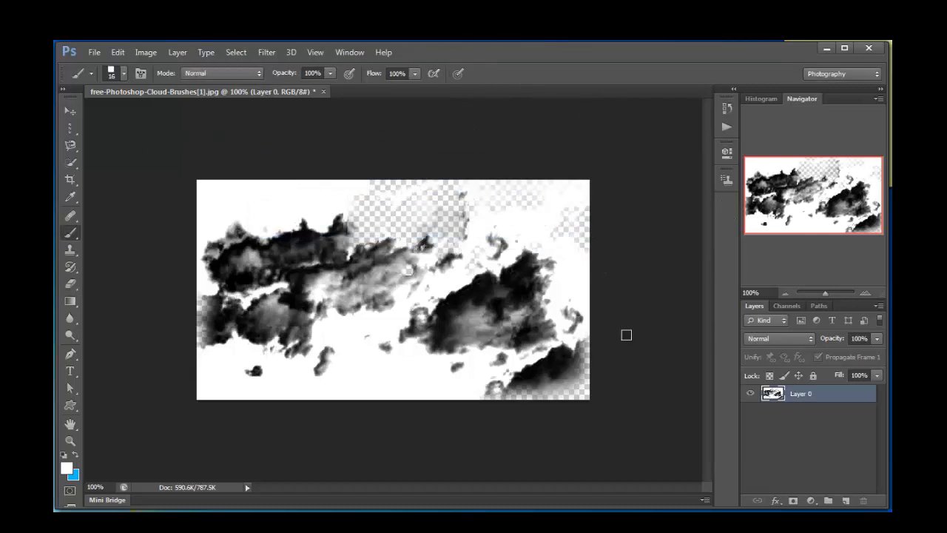
click(324, 92)
key(n)
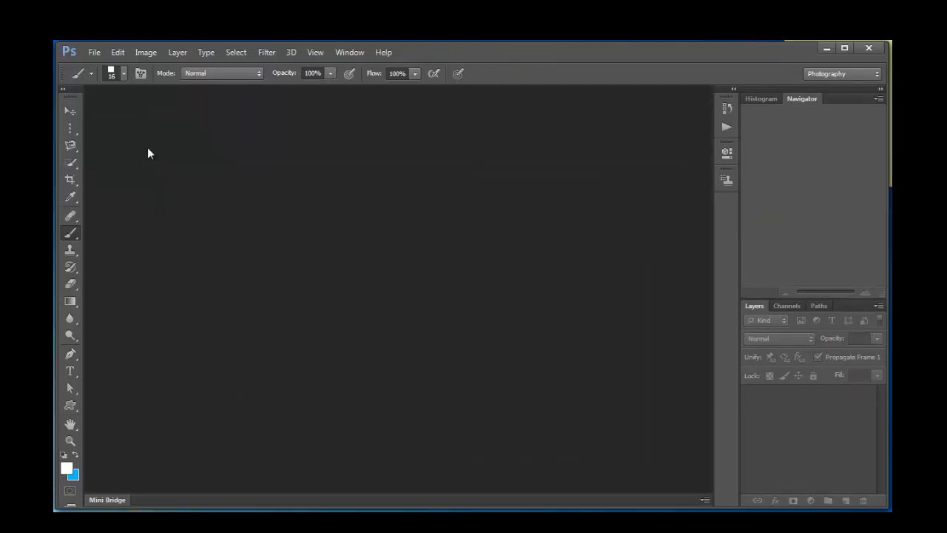
- Create a new 7 x 5 inch landscape photo document at 300 pixels/inch, RGB Color, with a white background
click(94, 53)
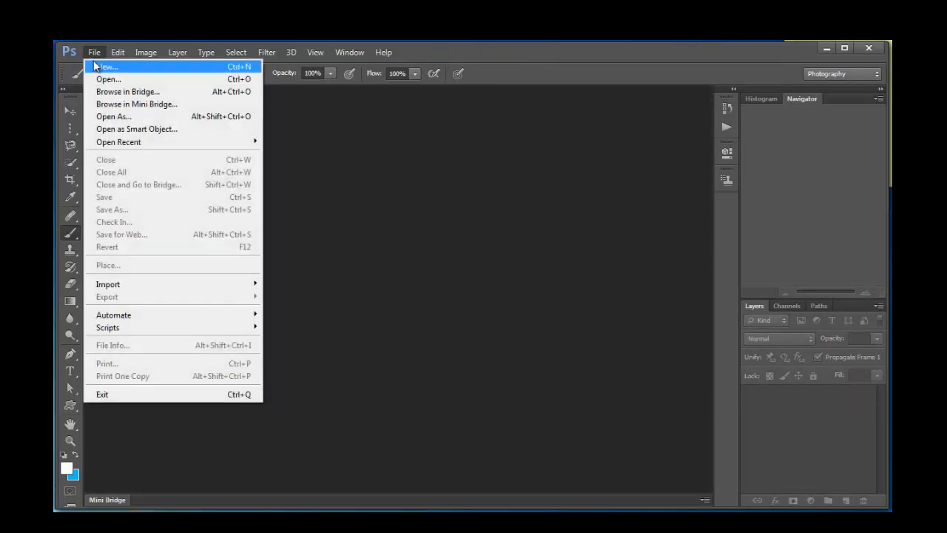
click(101, 66)
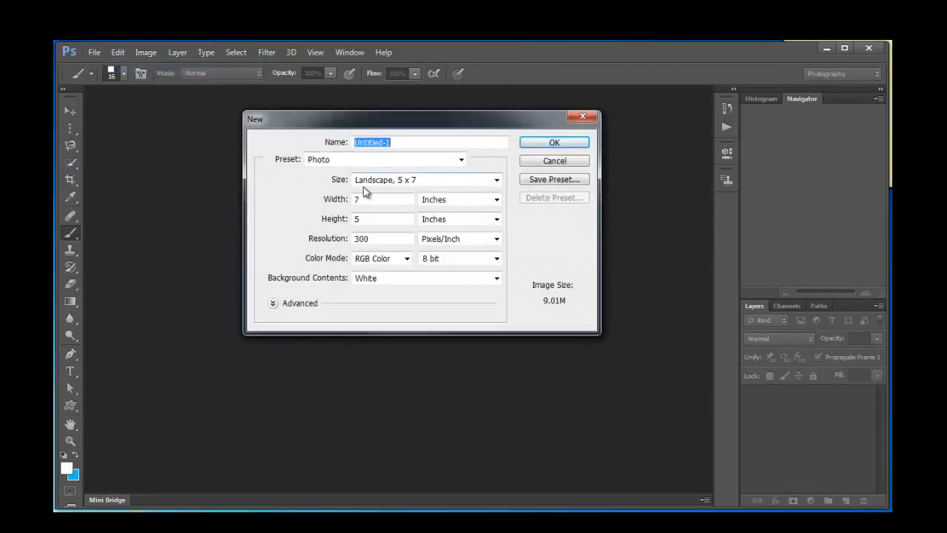
click(569, 145)
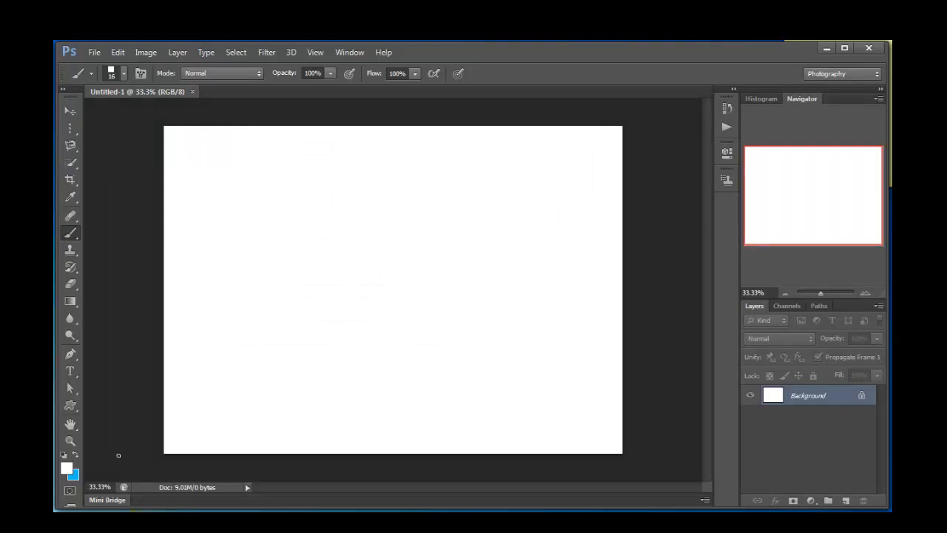
- Swap the foreground and background colours and set the foreground to the darker blue 0aa4d6
click(75, 457)
click(67, 470)
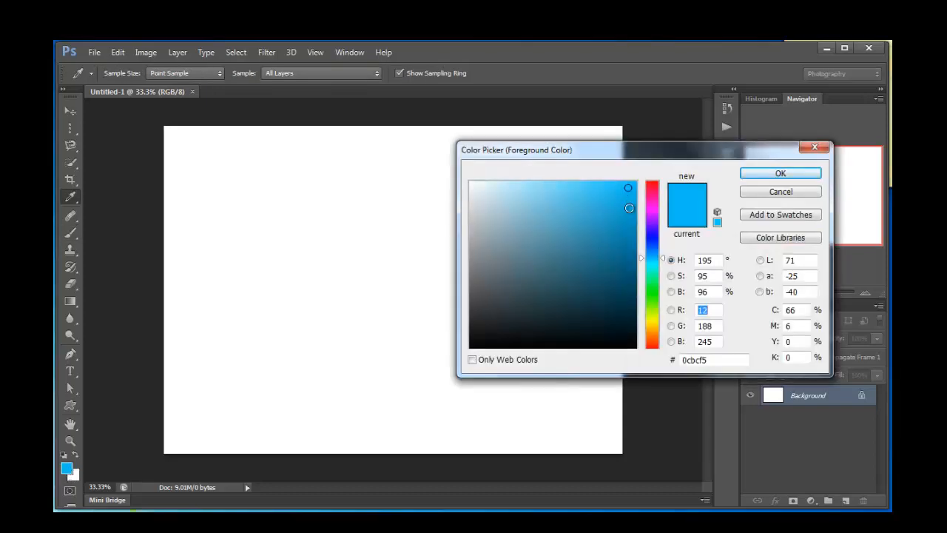
click(629, 208)
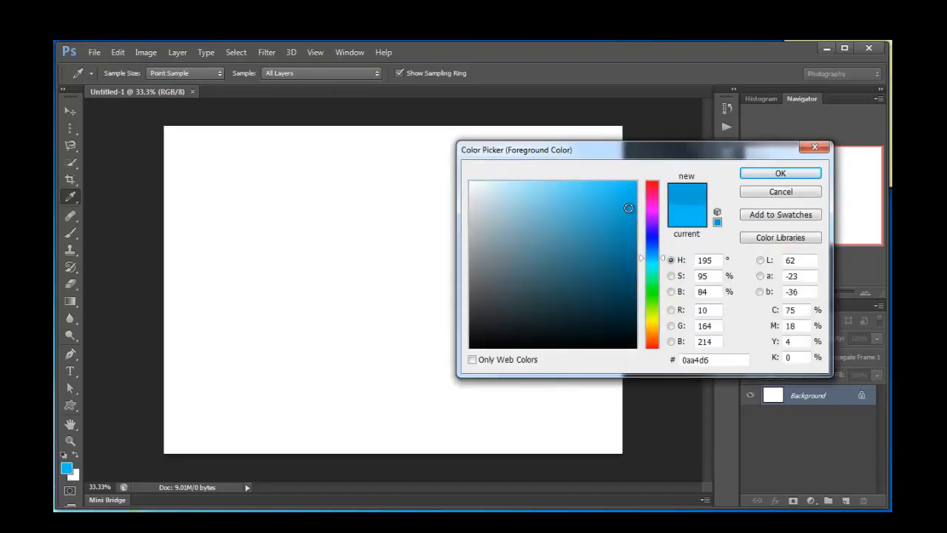
click(748, 175)
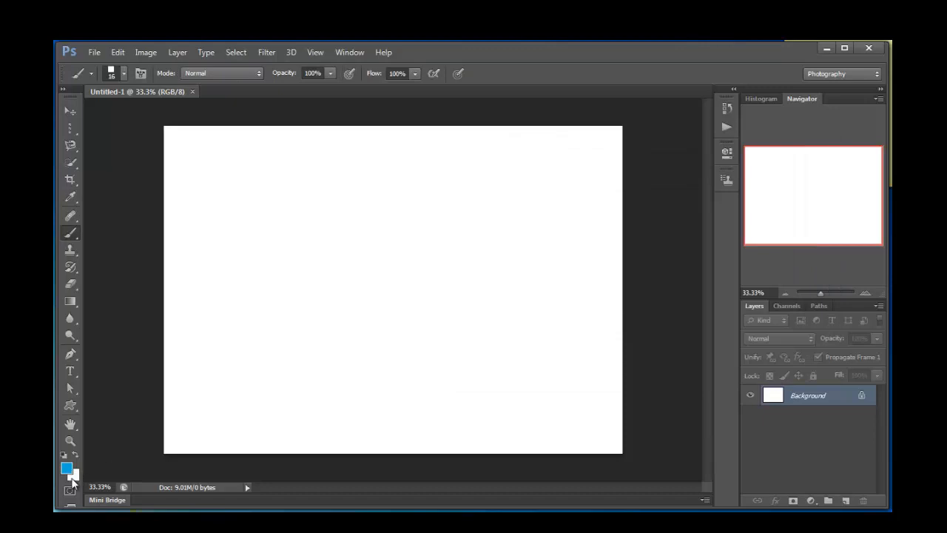
- Fill the Background layer with a vertical linear foreground-to-background gradient, running from blue at the canvas's upper edge to white at its lower edge
click(69, 300)
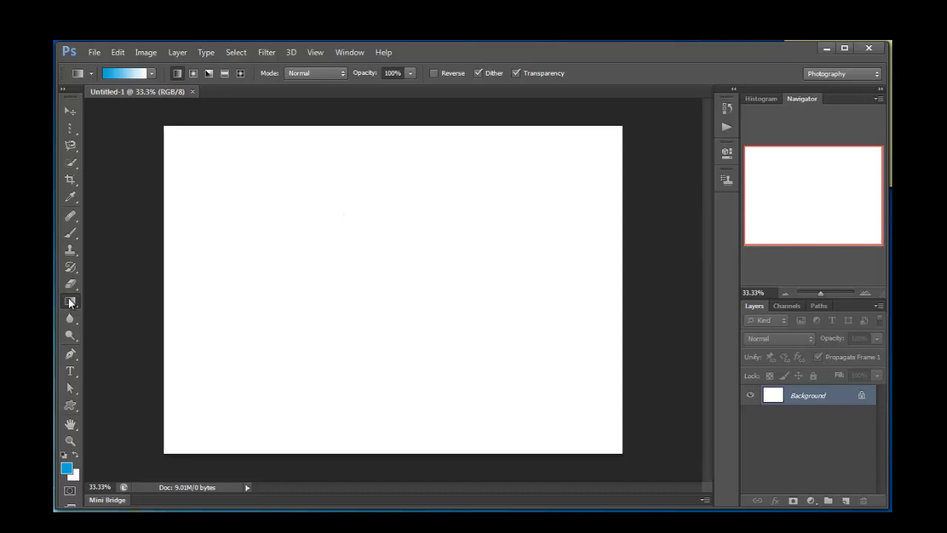
click(151, 73)
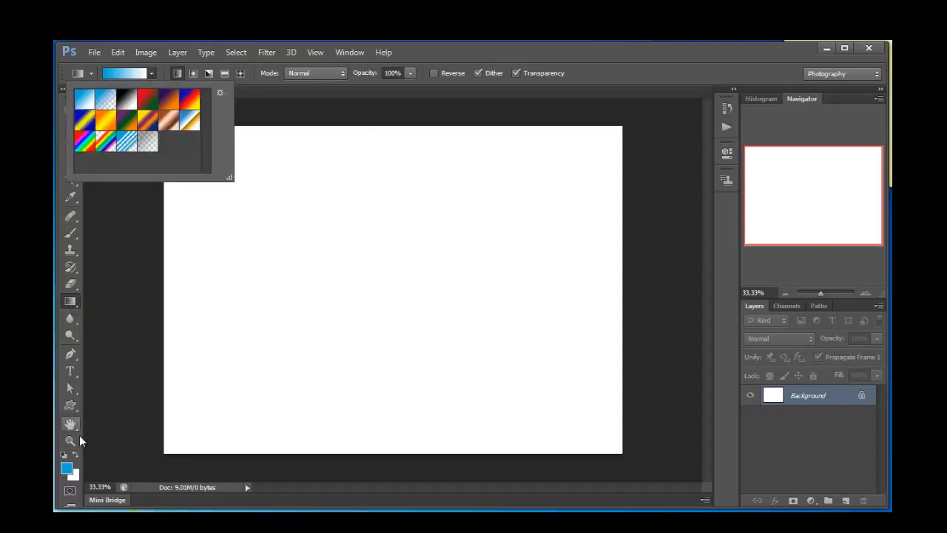
click(108, 374)
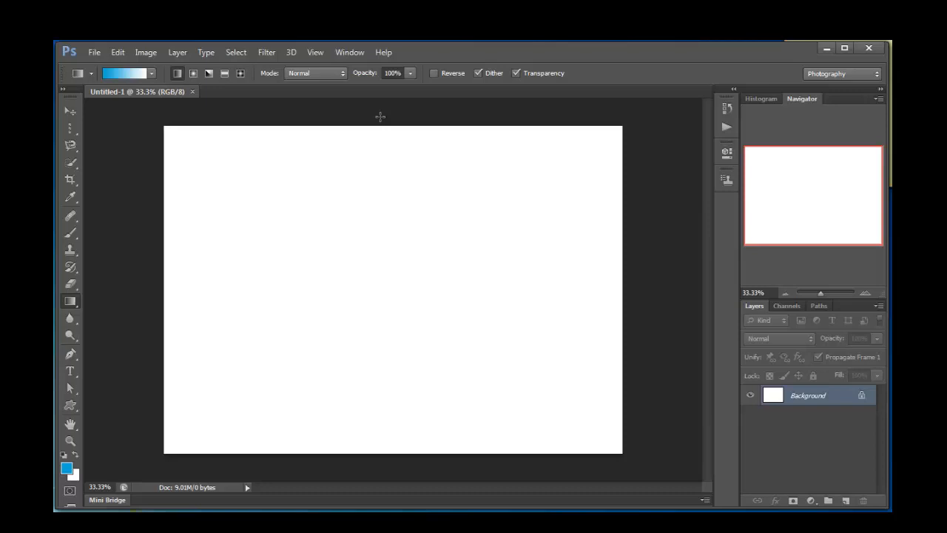
drag(380, 117, 384, 474)
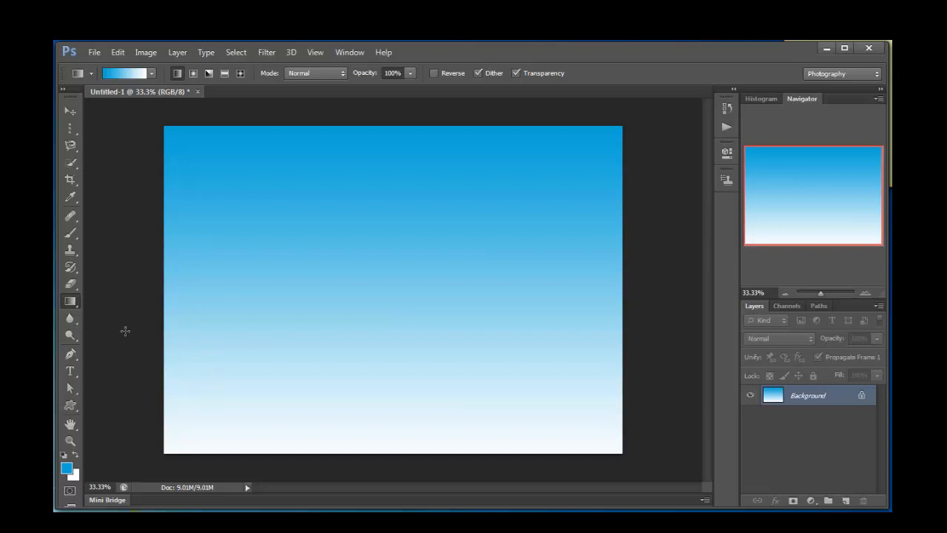
- Choose the custom 600 px cloud brush, the last preset in the list, for the Brush tool
click(71, 234)
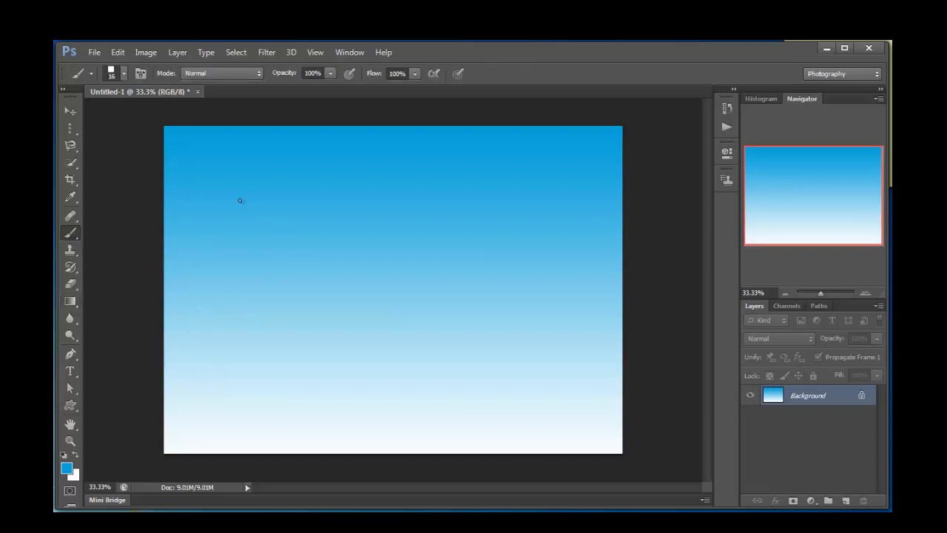
click(125, 74)
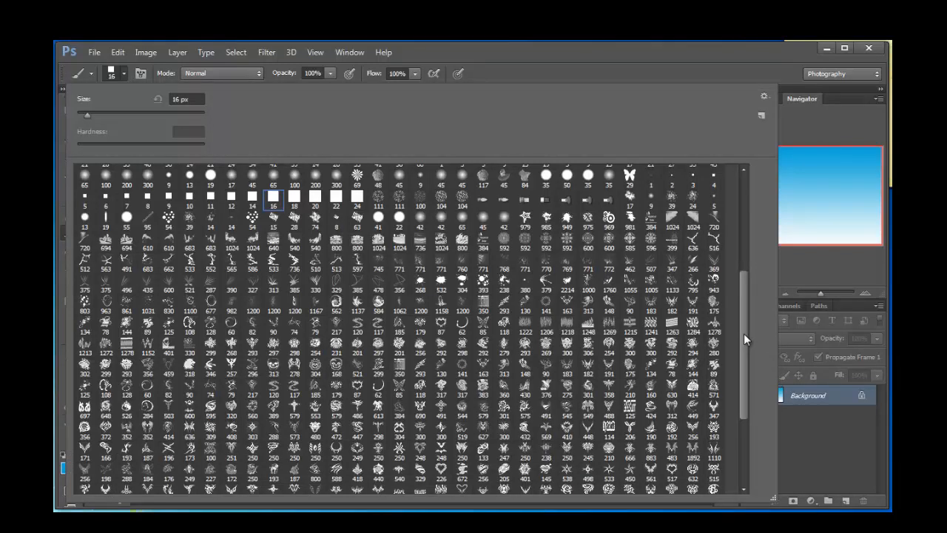
drag(744, 333, 740, 409)
click(337, 484)
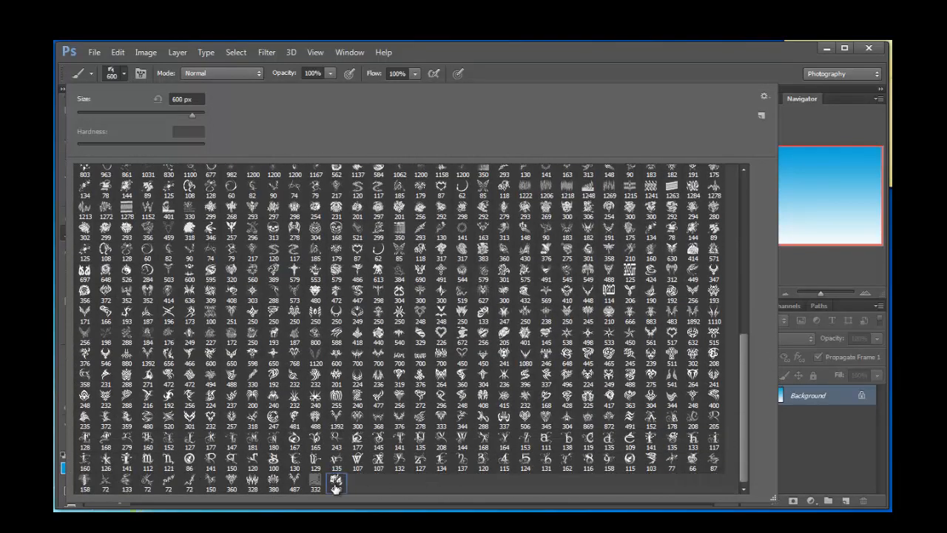
click(661, 58)
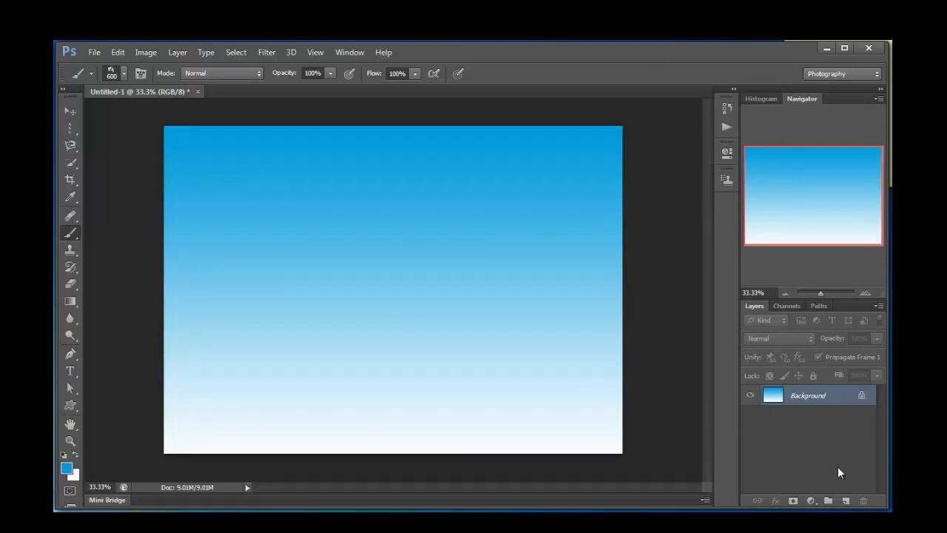
- Add a new layer, make white the foreground colour and enlarge the cloud brush to 2100 px
click(846, 501)
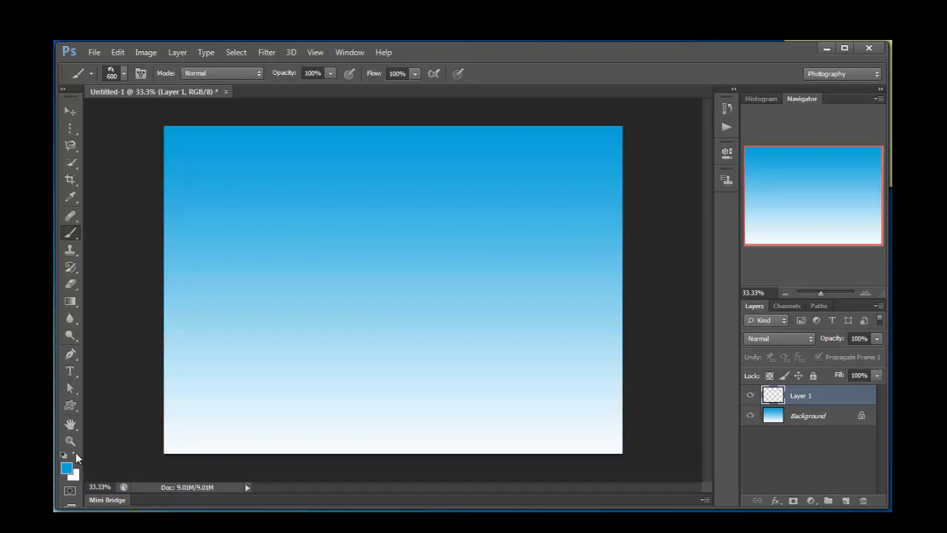
key(x)
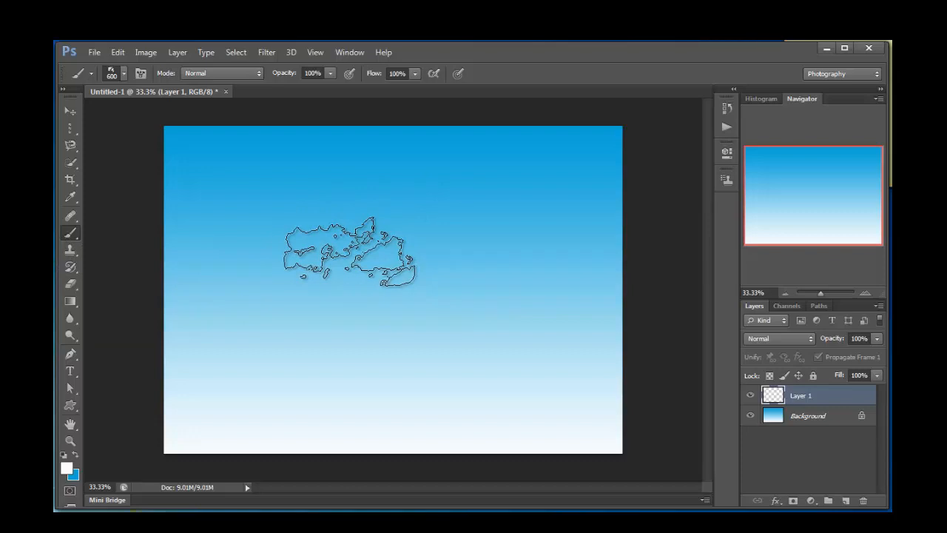
key(bracketright)
key(bracketright)
key(bracketright)
key(bracketright)
key(bracketright)
key(bracketright)
key(bracketright)
key(bracketright)
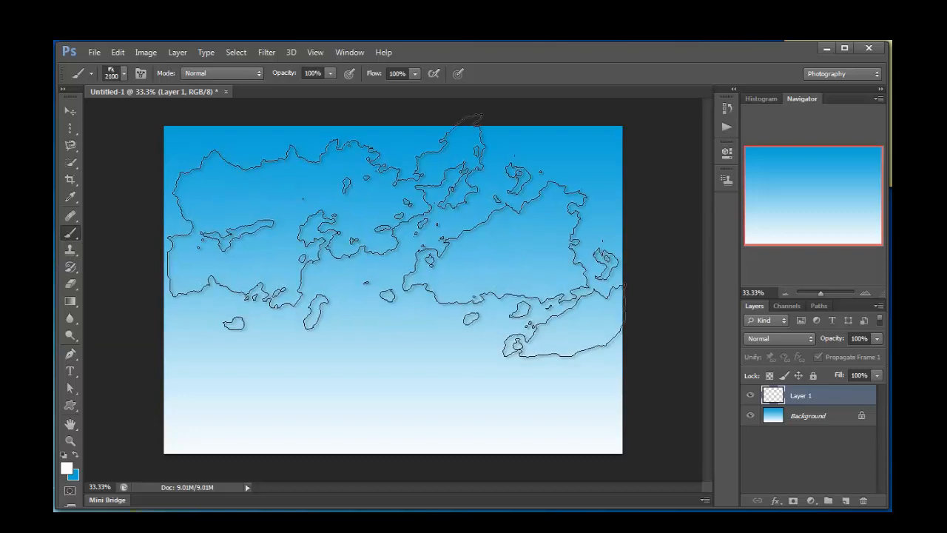
key(bracketright)
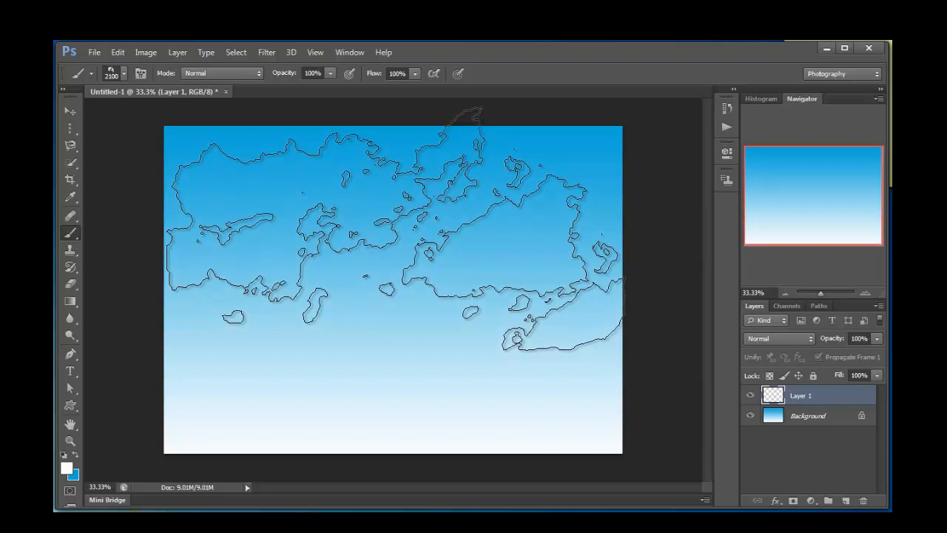
- Stamp the white clouds once across the upper sky on the new layer, undoing and redoing the stamp to adjust its position
click(395, 229)
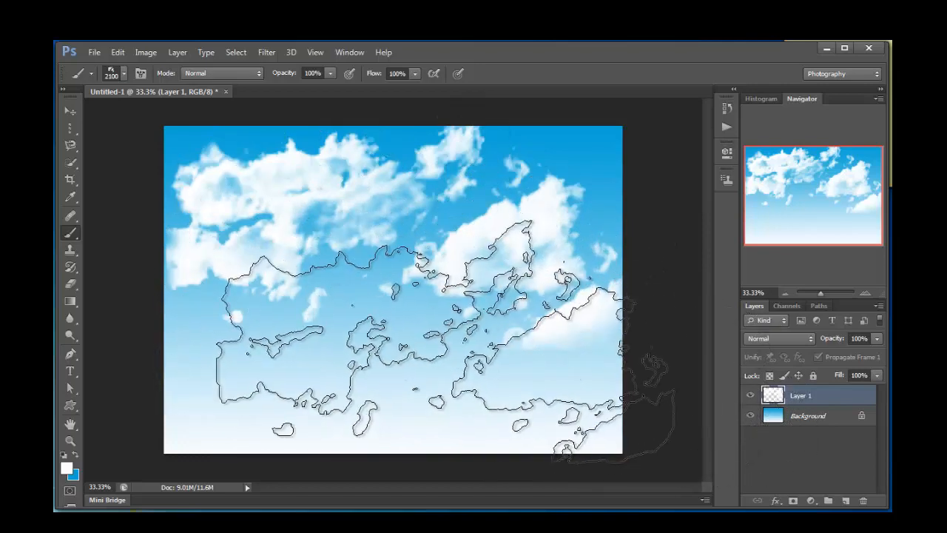
key(ctrl+z)
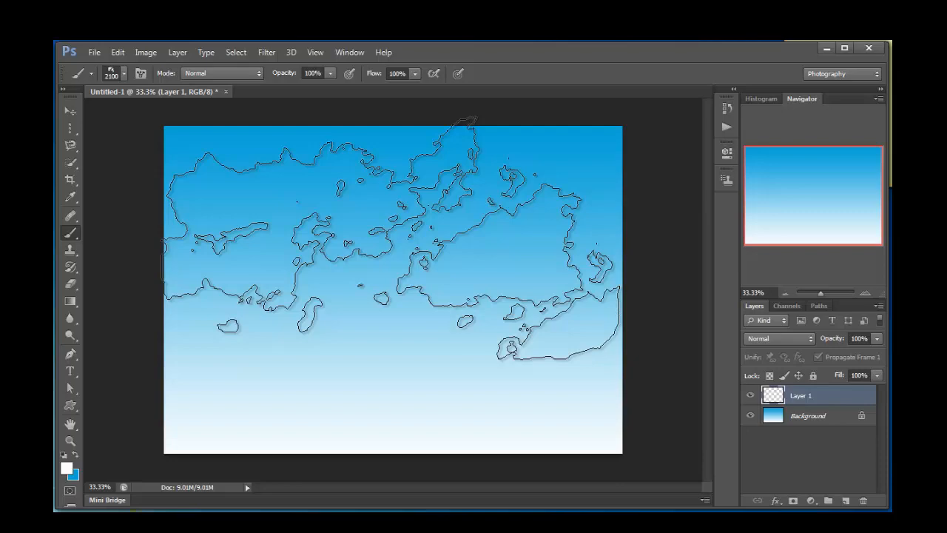
click(392, 238)
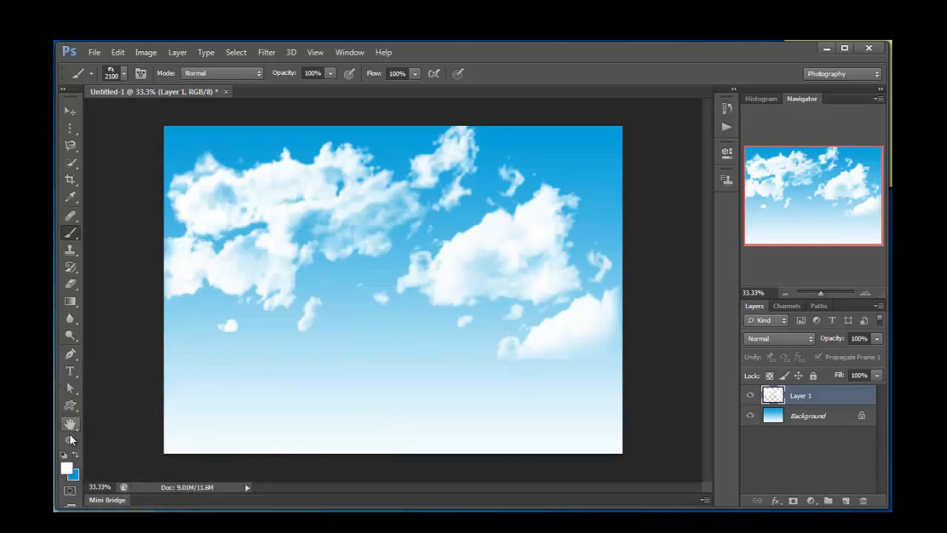
- Set the foreground colour to light grey bcbcbc
click(66, 469)
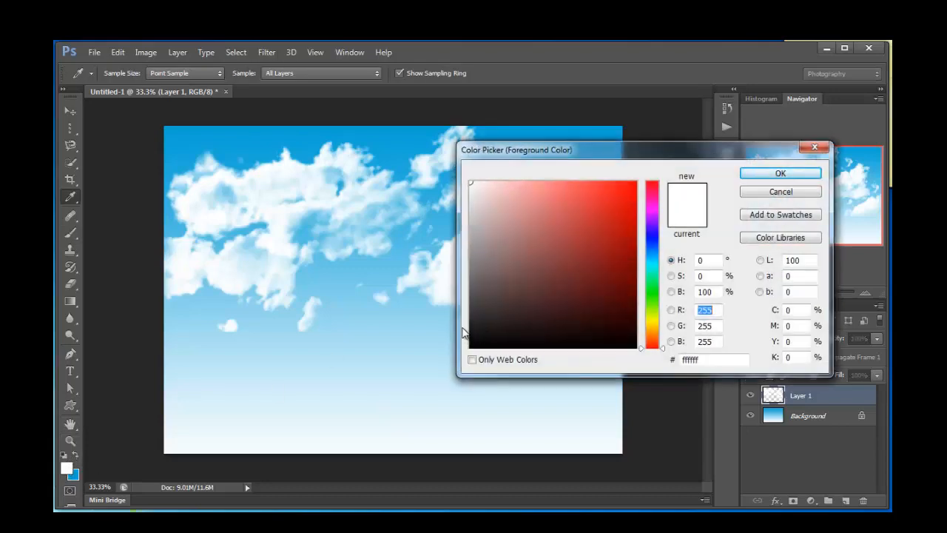
click(470, 247)
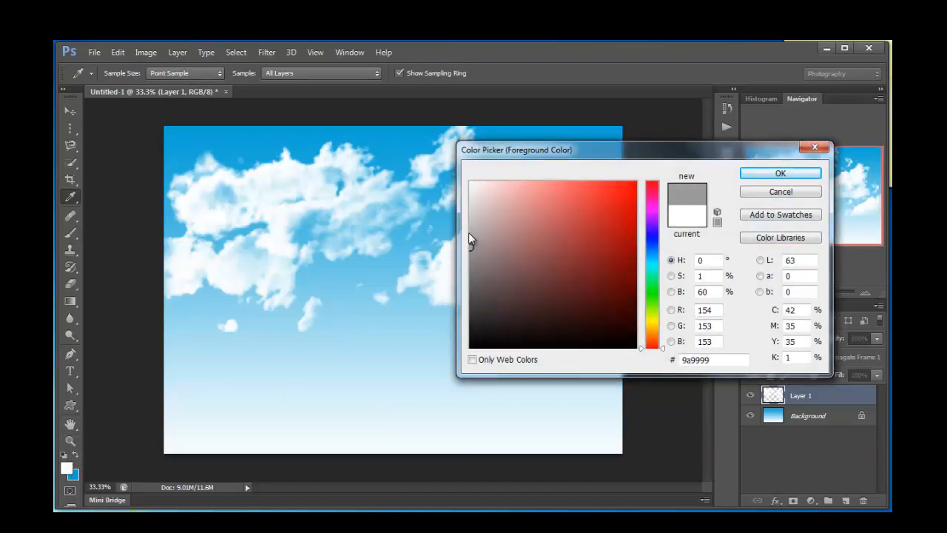
click(470, 224)
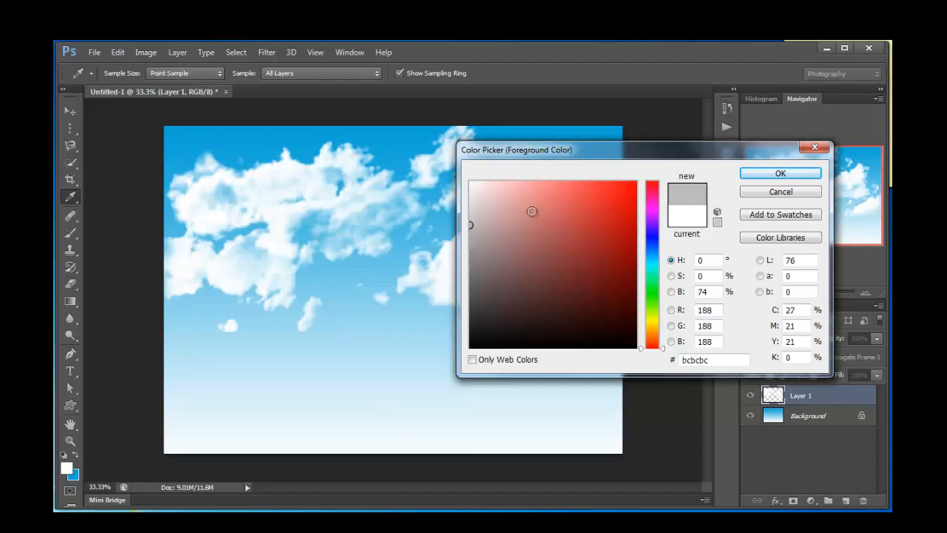
click(780, 173)
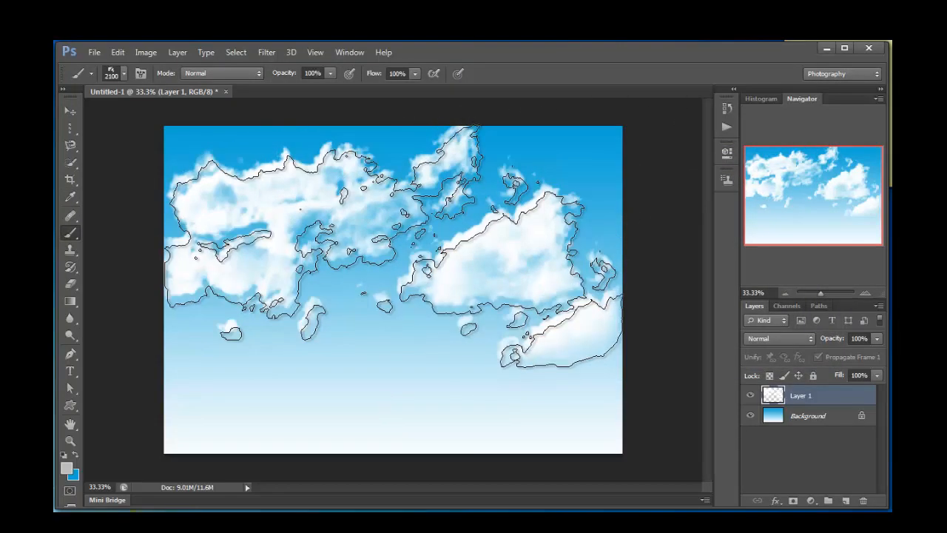
- Stamp grey clouds over the white ones on a new layer and lower that layer's opacity to 35%
click(846, 500)
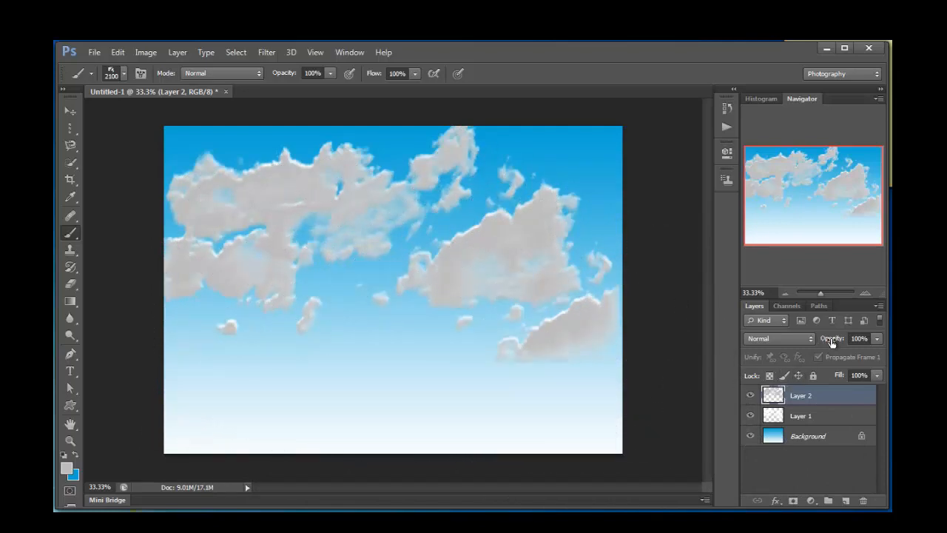
drag(831, 341, 789, 346)
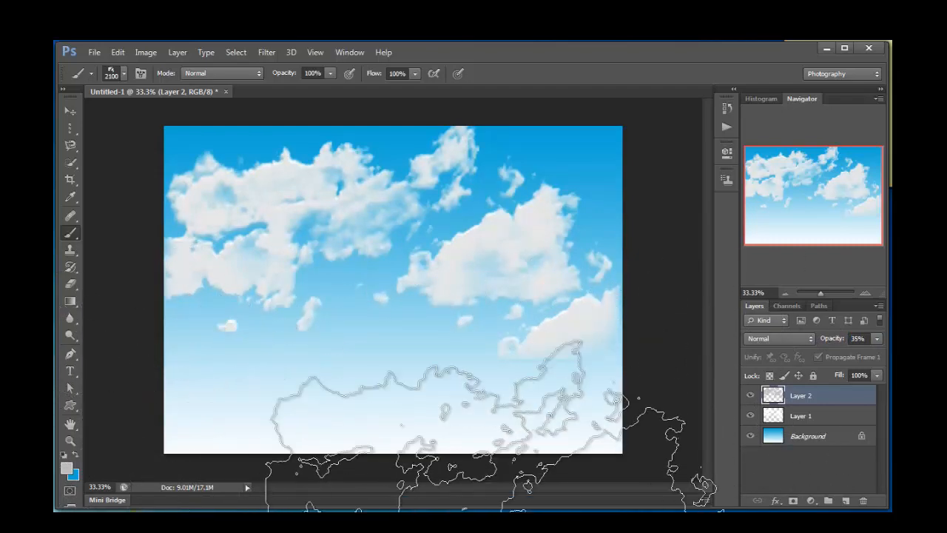
- Switch to the Move tool and compare the clouds with the grey cloud layer hidden and shown
click(71, 111)
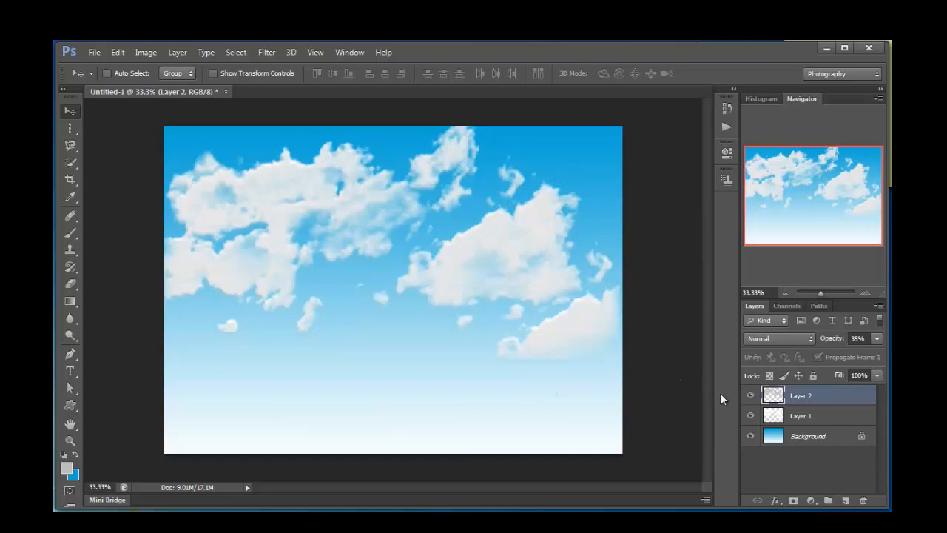
click(751, 396)
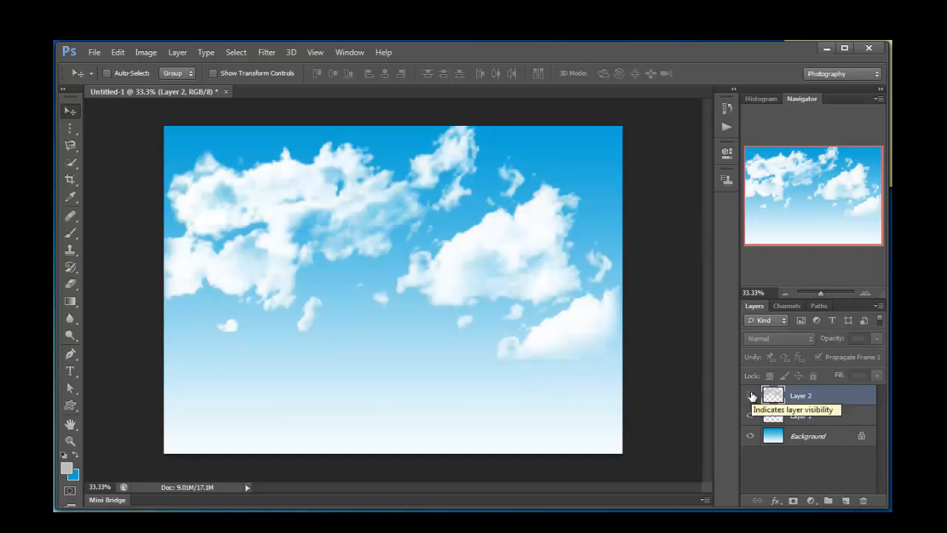
click(751, 396)
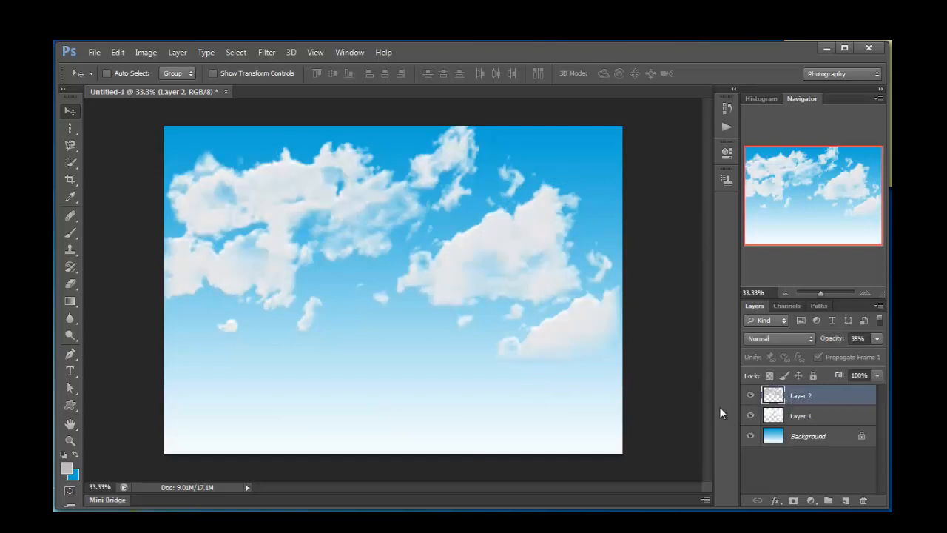
key(ctrl+l)
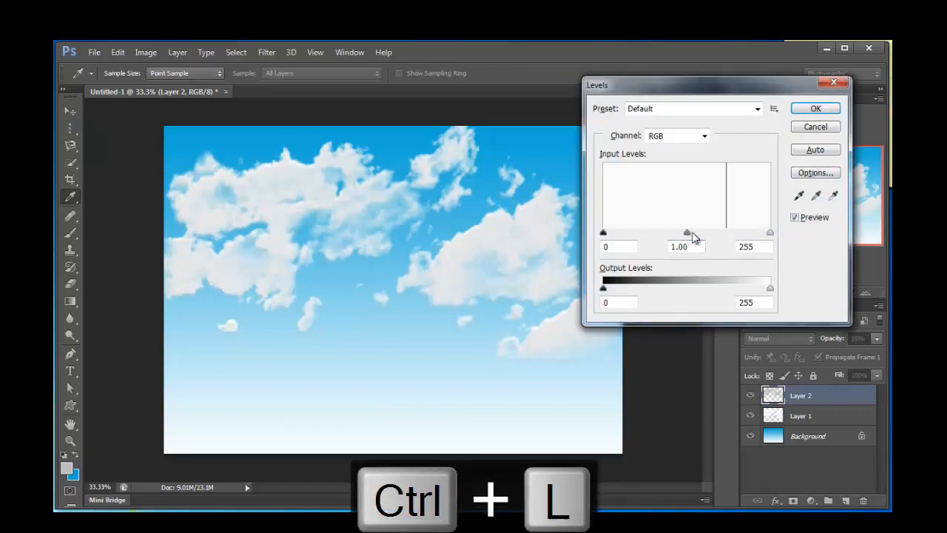
mouse_move(682, 236)
mouse_down()
mouse_move(631, 236)
mouse_move(737, 249)
mouse_move(672, 247)
mouse_move(740, 246)
mouse_move(677, 245)
mouse_up()
click(835, 129)
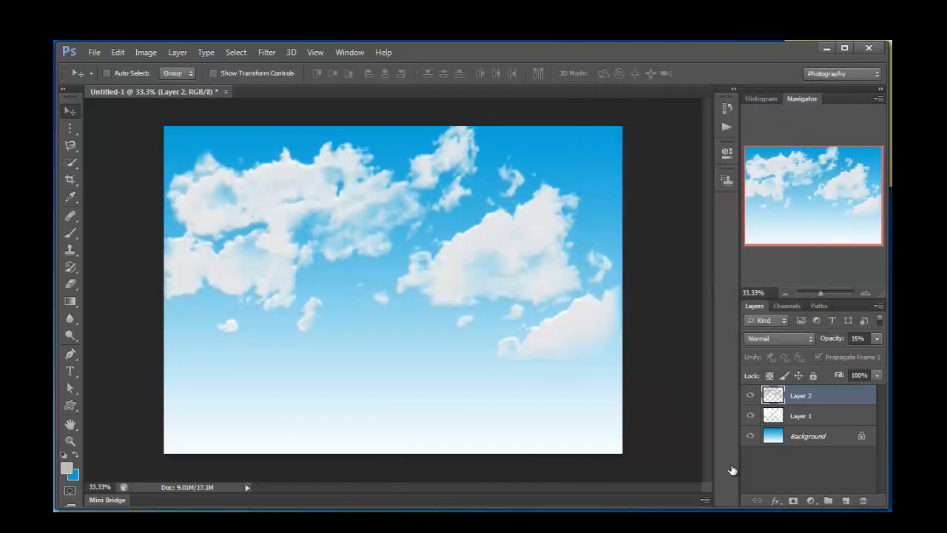
- Hide Layer 2 to examine the white clouds without the grey shading
click(750, 396)
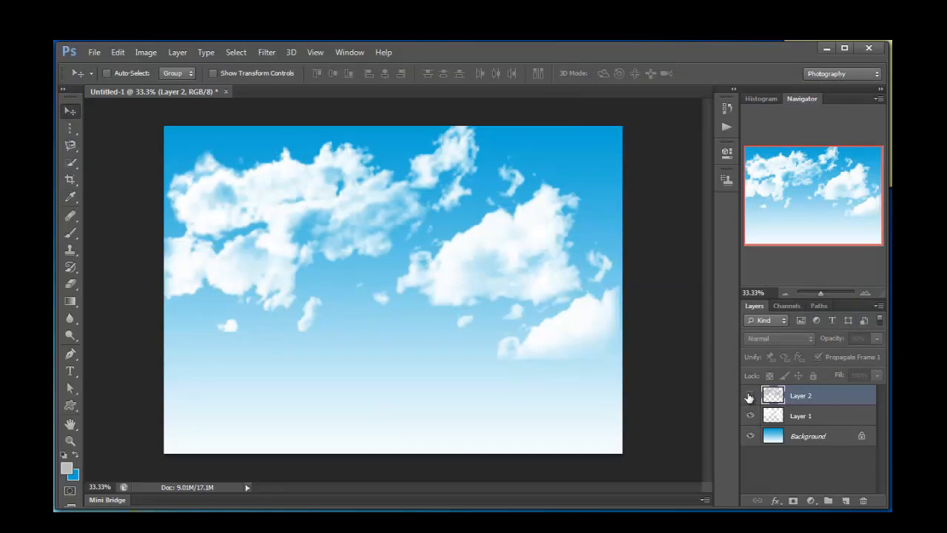